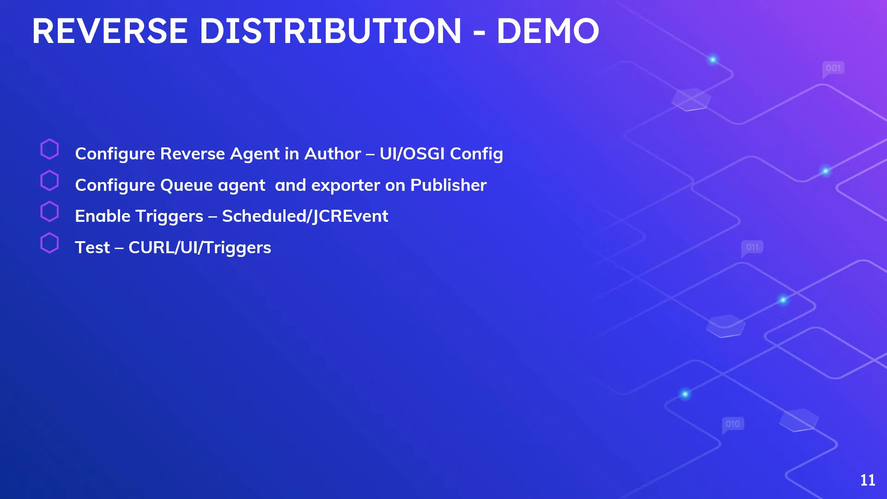
Switch to Chrome and bring up the AEM start page of the author instance on localhost:4502
key("alt+Tab")
key("alt+Tab")
key("alt+Tab")
key("alt+Tab")
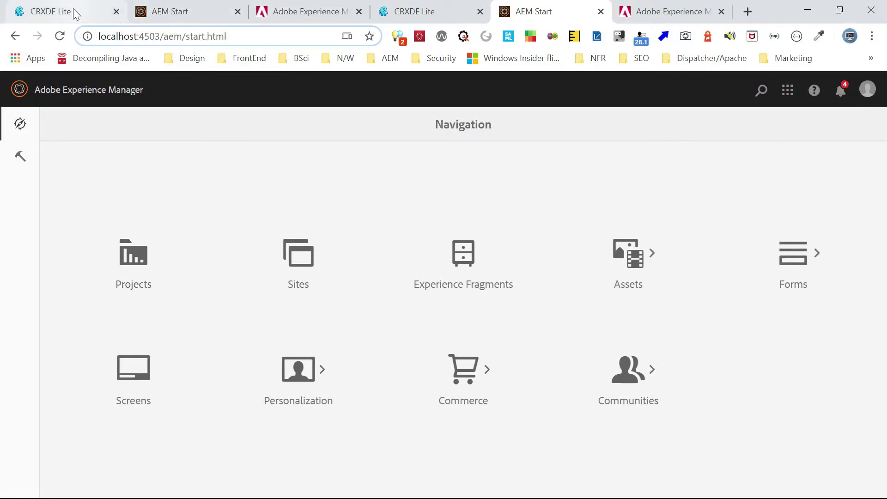
left_click(98, 11)
left_click(184, 12)
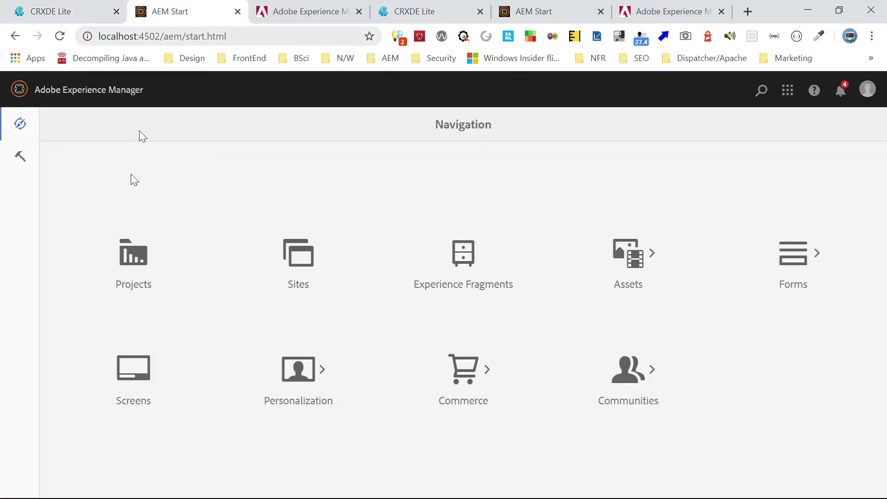
Open the Distribution tool from the author's deployment tools and dismiss the product navigation introduction
left_click(21, 156)
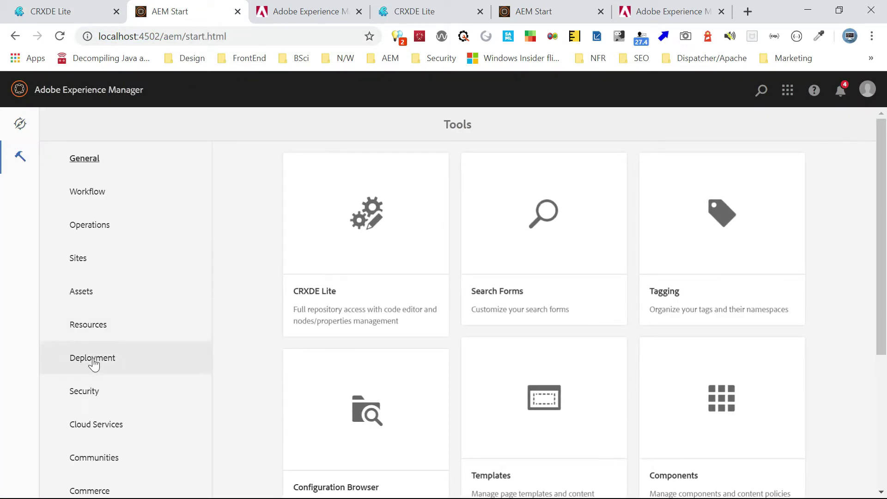
left_click(93, 363)
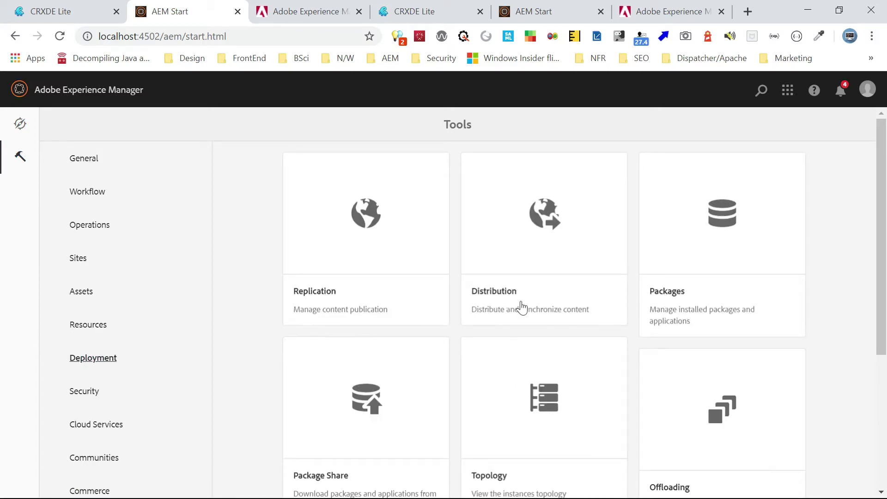
left_click(522, 227)
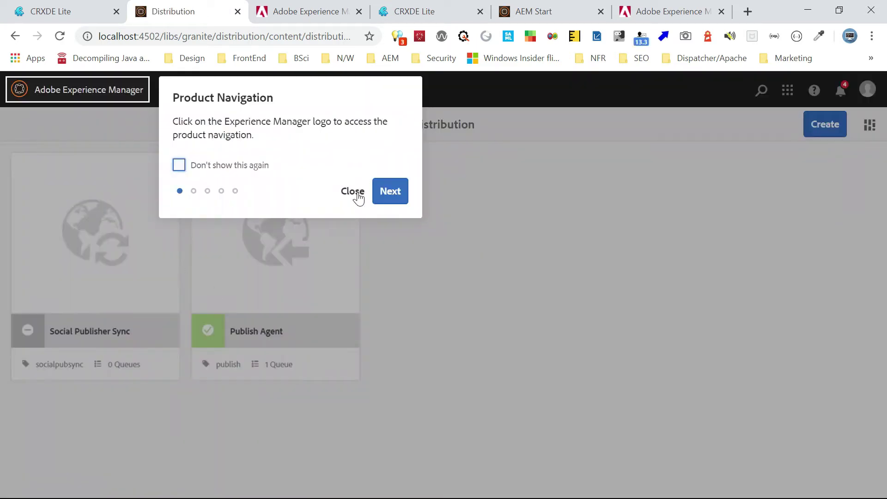
left_click(354, 192)
mouse_move(247, 352)
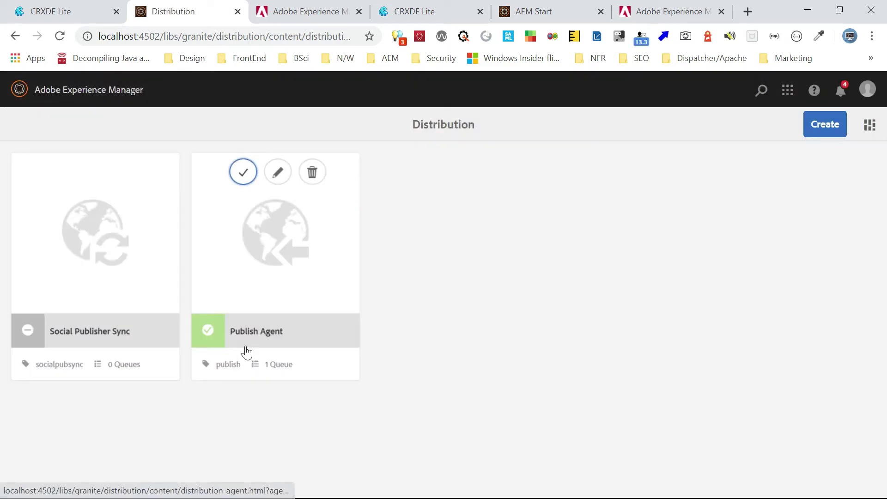
Start a new distribution agent named "reverse" of type Reverse Distribution, give it the title "reverse" and enable it
left_click(818, 132)
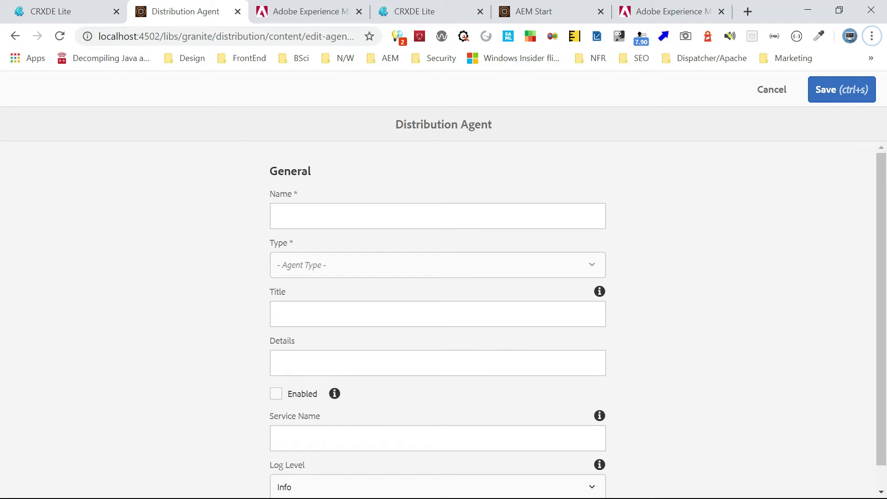
left_click(343, 218)
type("reverse")
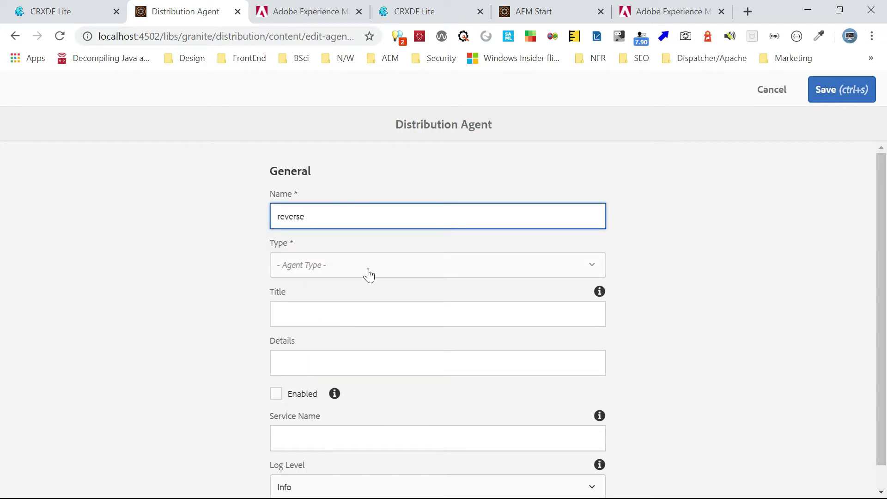
left_click(369, 271)
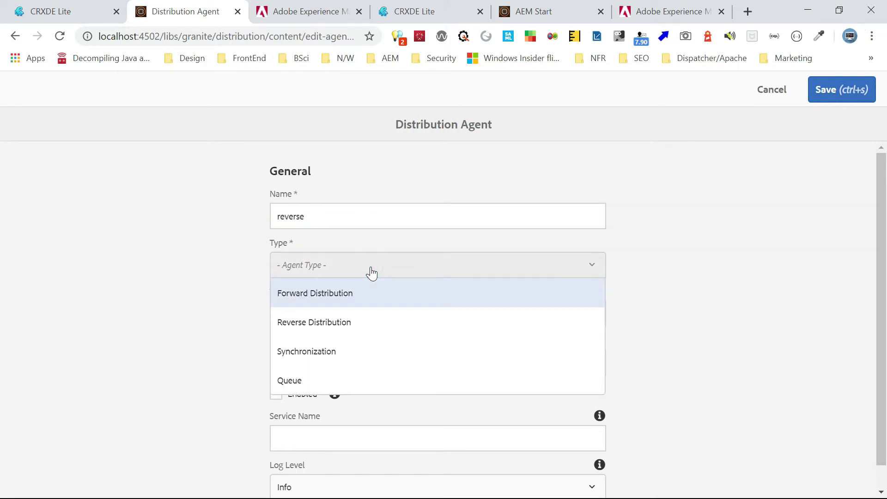
left_click(308, 329)
left_click(400, 319)
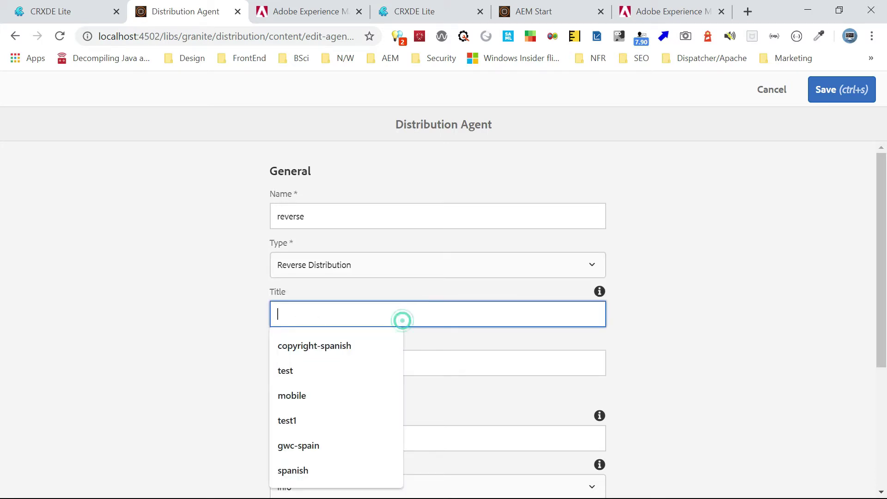
type("reverse")
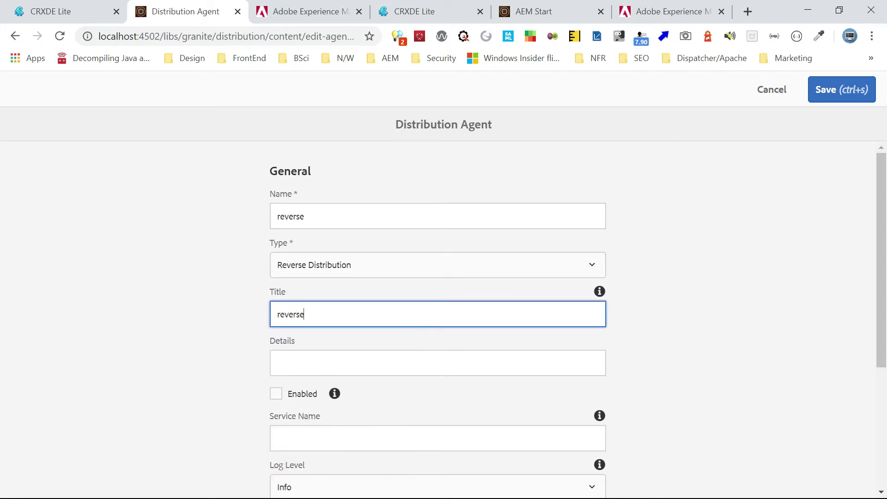
left_click(276, 393)
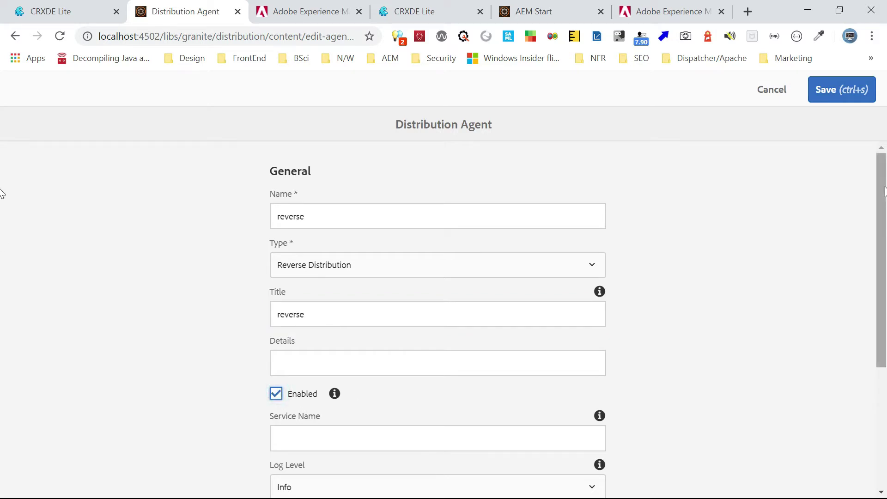
Set the reverse agent's log level to Debug
scroll(885, 192, "down", 3)
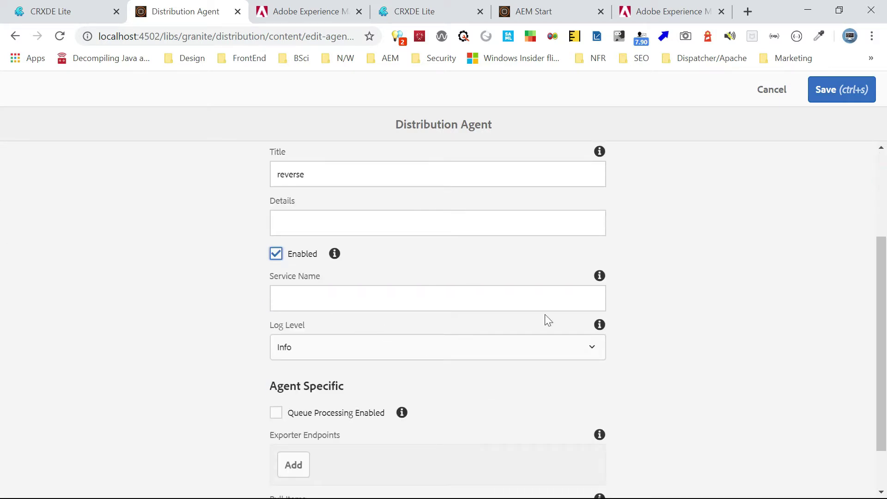
mouse_move(599, 277)
left_click(409, 346)
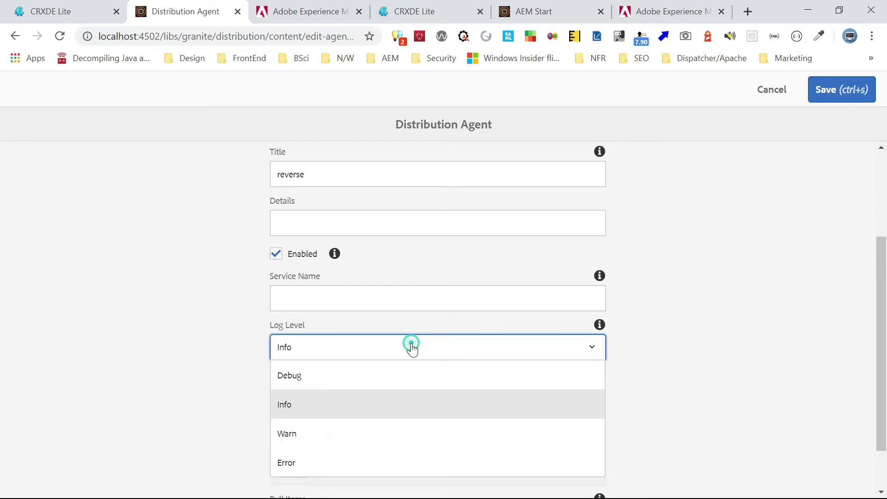
left_click(305, 378)
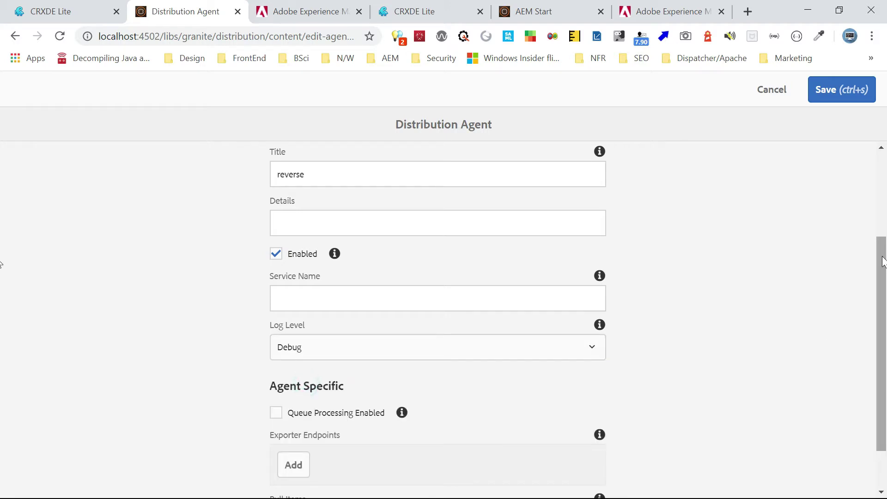
scroll(882, 284, "down", 1)
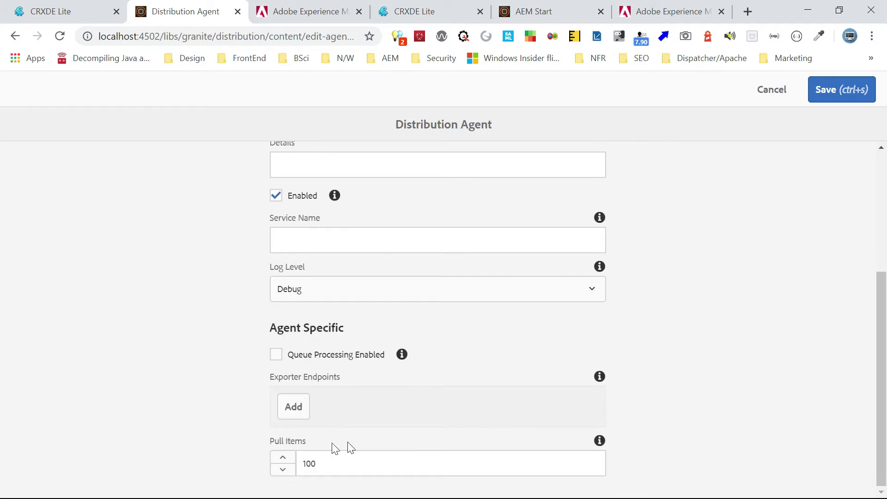
left_click(296, 415)
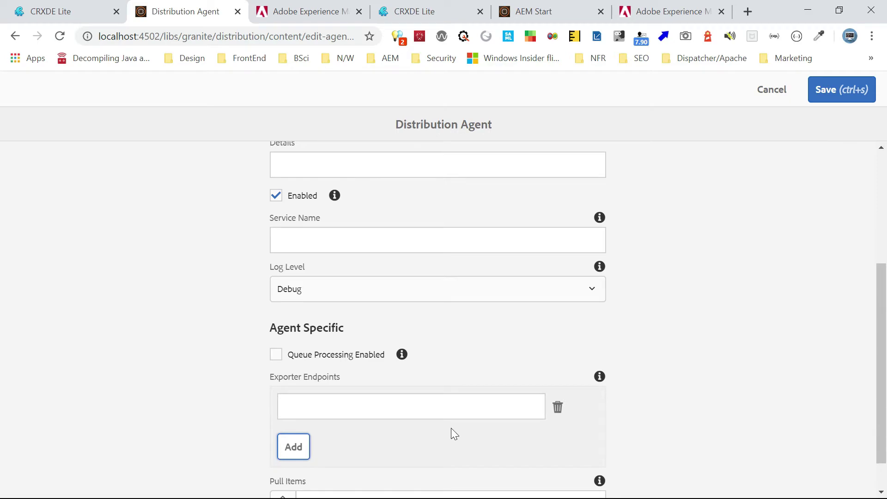
key("alt+Tab")
key("alt+Tab")
key("alt+Tab")
key("alt+Tab")
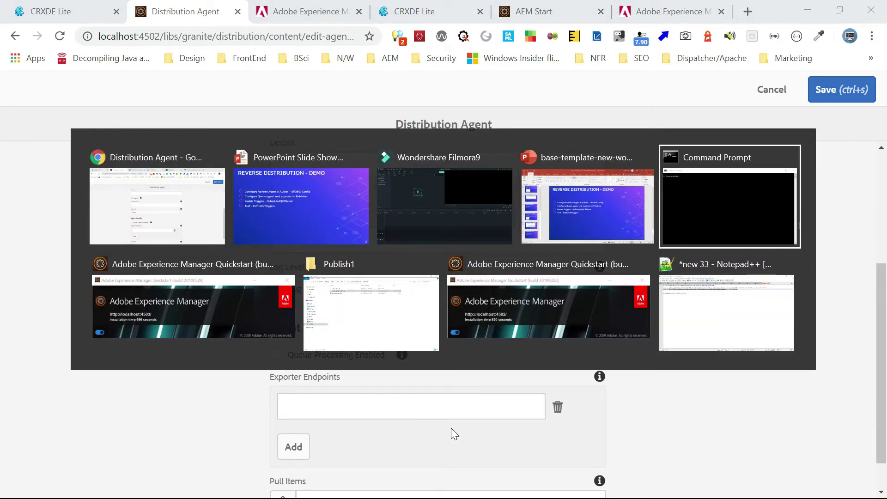
key("alt+Tab")
key("alt+Tab")
key("alt+Tab")
key("alt+Tab")
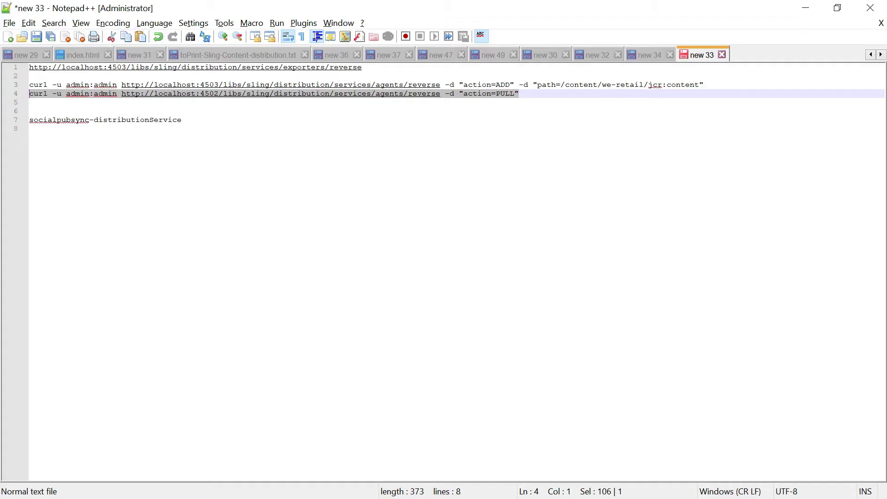
left_click_drag(363, 68, 3, 76)
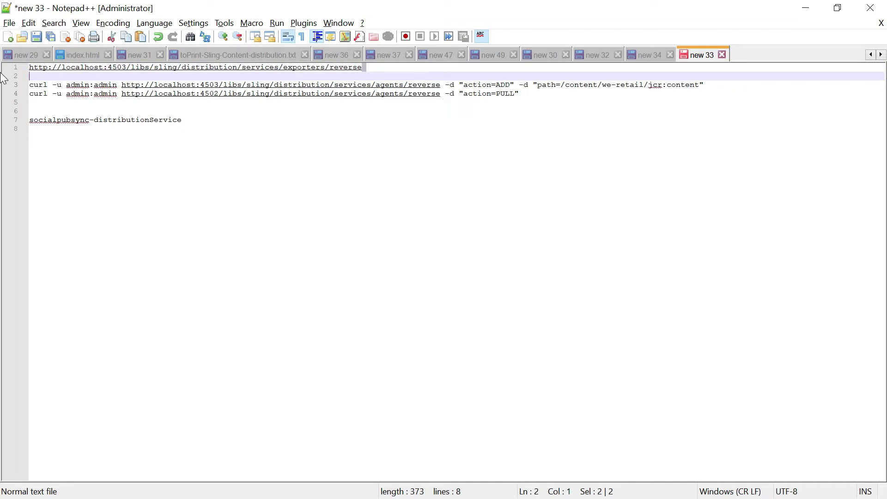
left_click(362, 68)
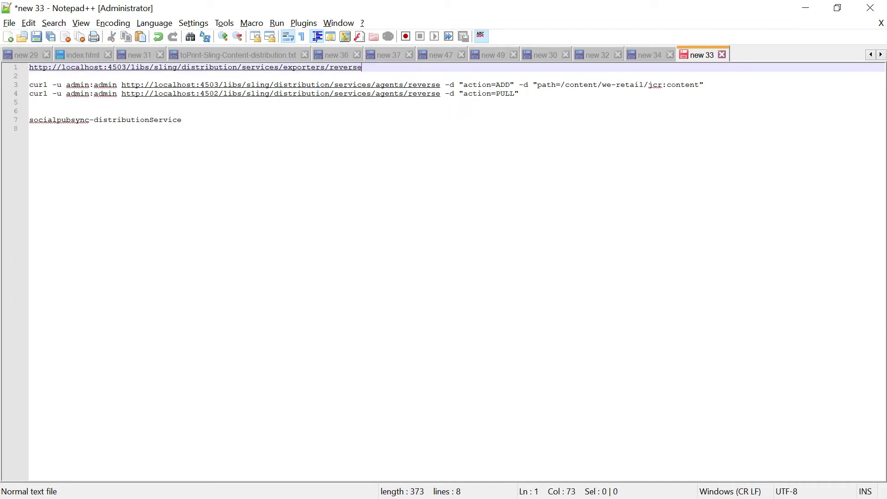
left_click_drag(362, 68, 29, 68)
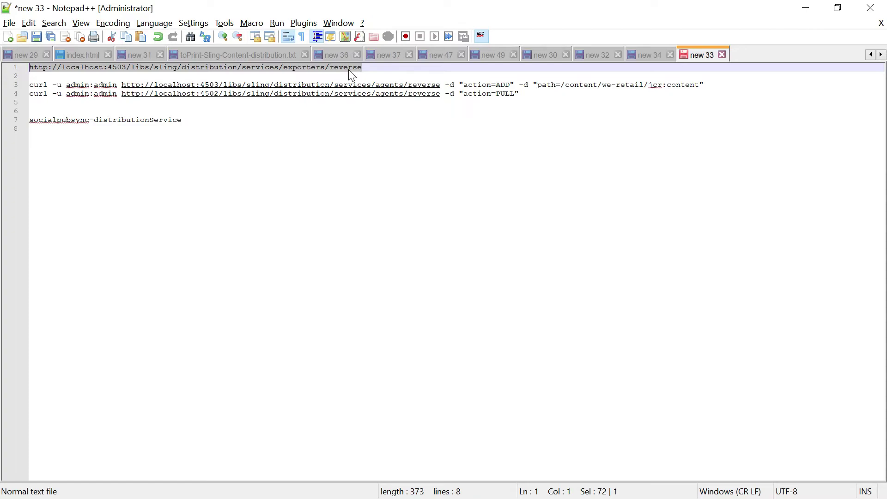
key("alt+Tab")
right_click(330, 409)
key("Escape")
key("Down")
key("Down")
key("Return")
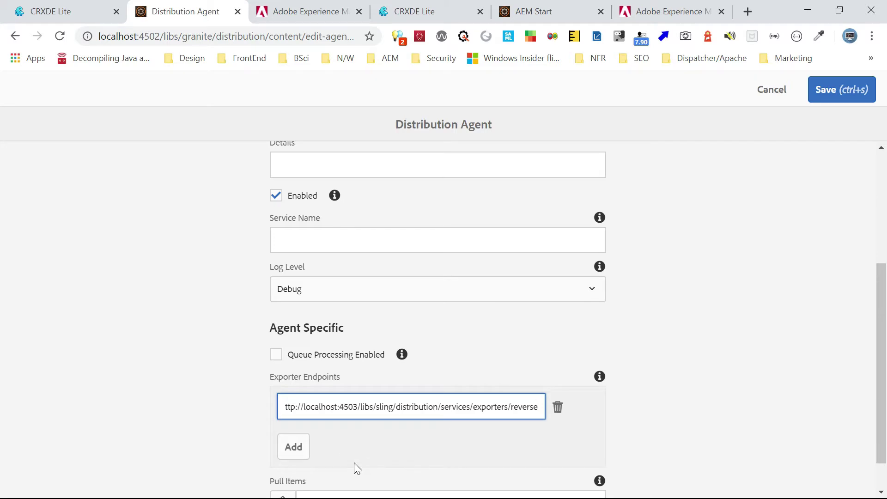
Save the new reverse agent and dismiss the product navigation introduction on the Distribution page
left_click(835, 93)
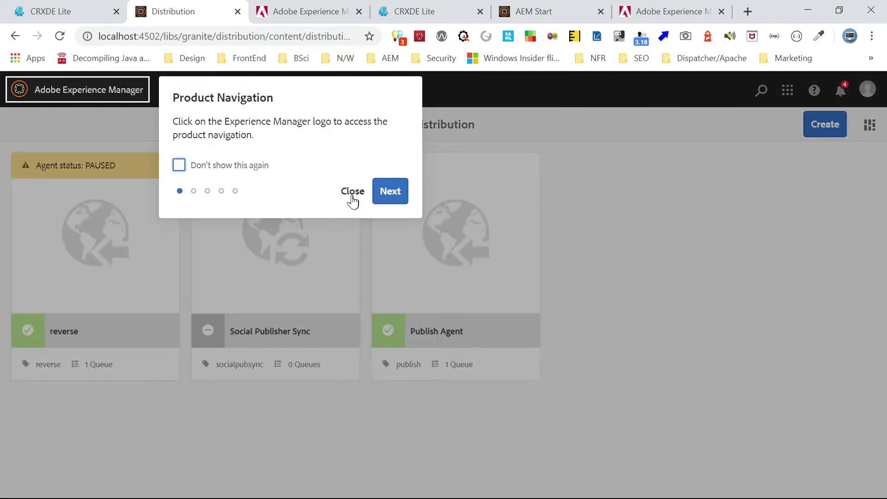
left_click(351, 197)
mouse_move(65, 172)
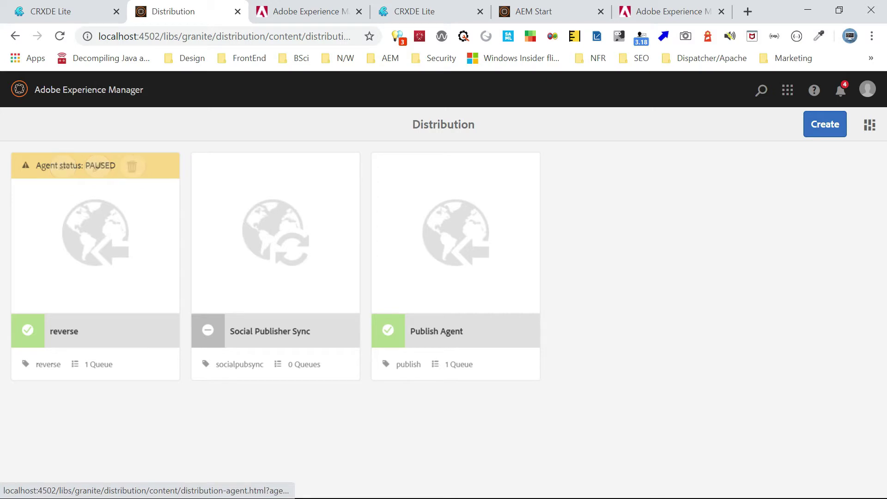
Reload the author's web console configuration page and search it for "distribution"
left_click(290, 7)
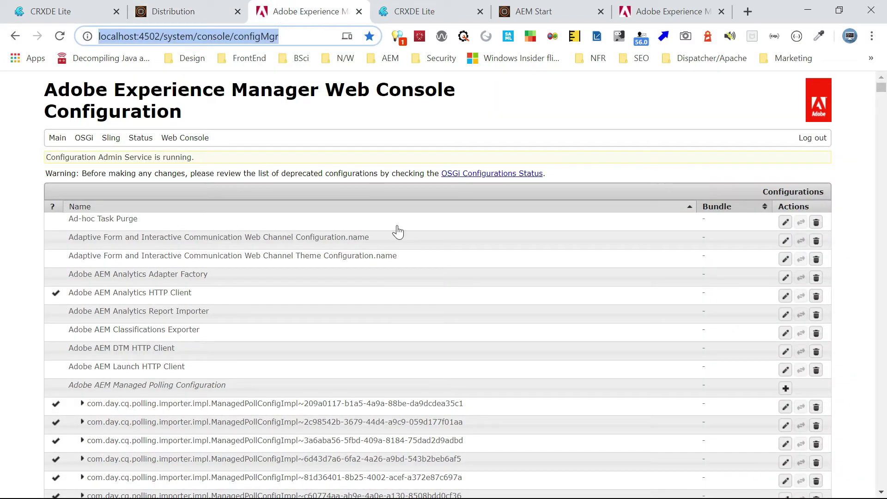
left_click(61, 36)
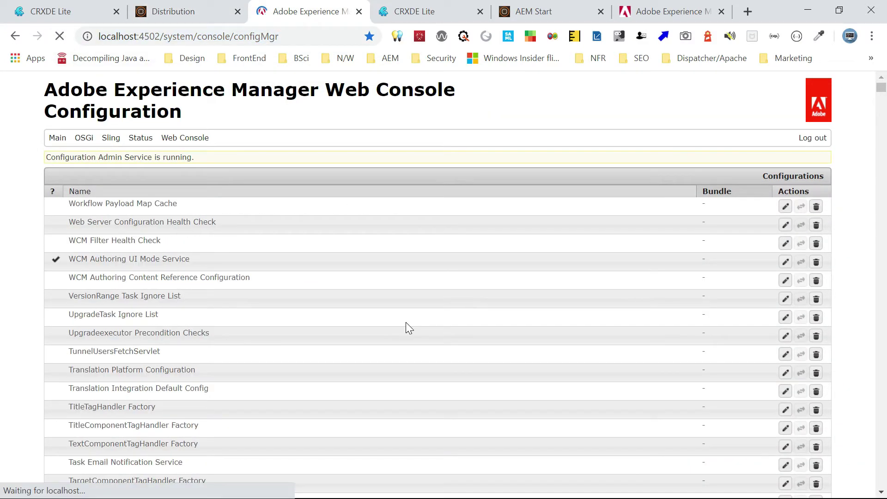
key("ctrl+f")
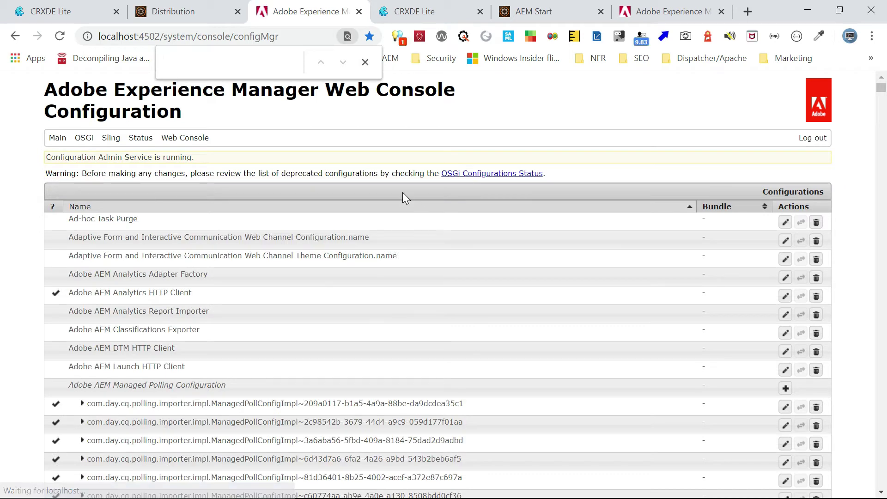
type("distri")
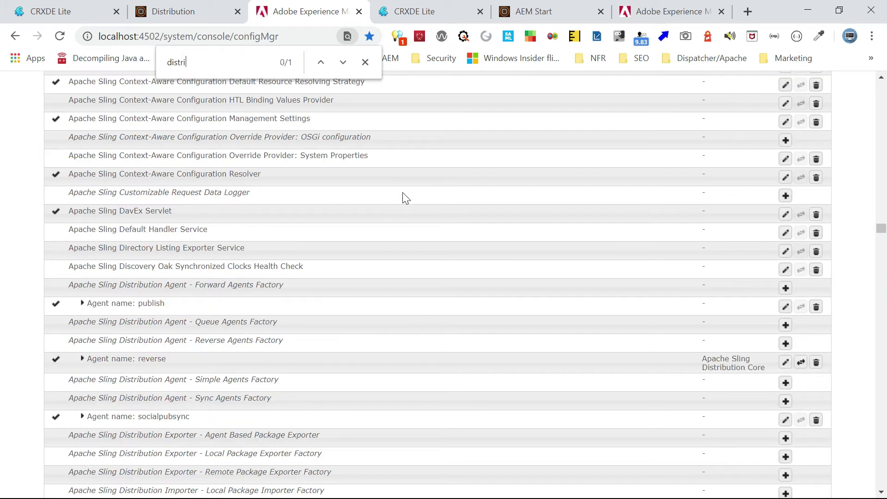
type("bution")
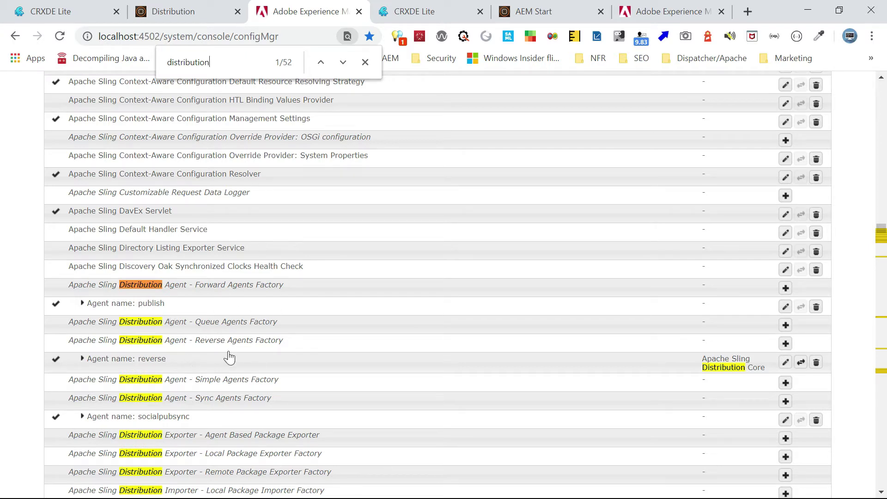
Examine the OSGi configuration of the agent named reverse down to its triggers setting and close it without changes
left_click(139, 363)
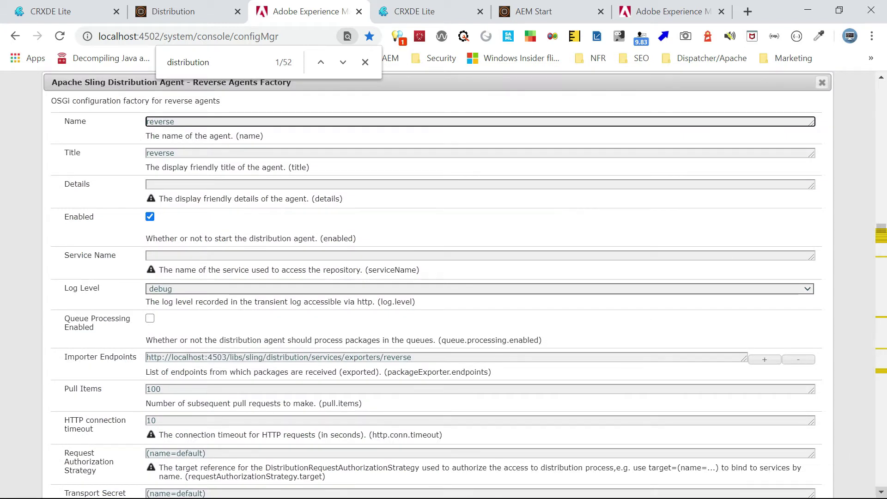
scroll(881, 493, "down", 1)
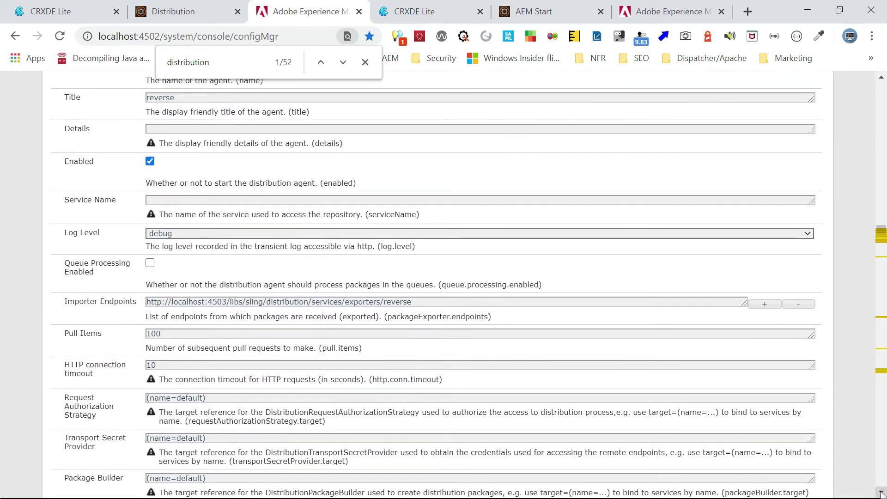
scroll(881, 494, "down", 3)
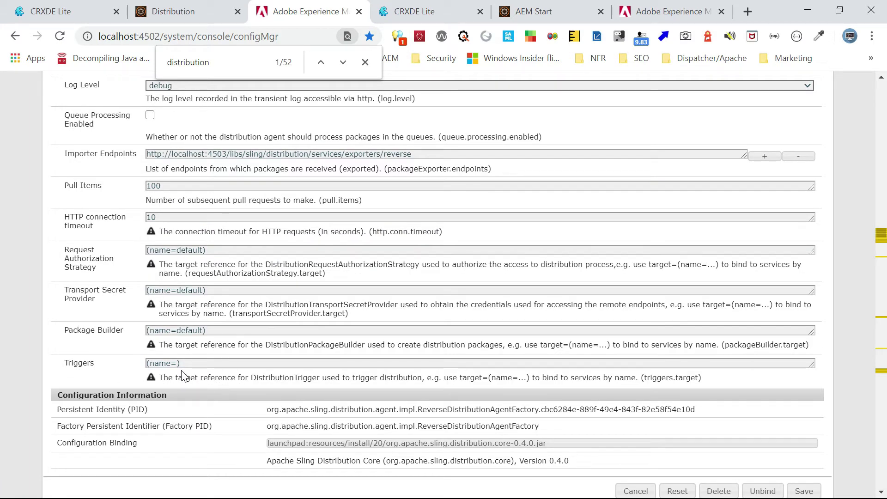
key("Escape")
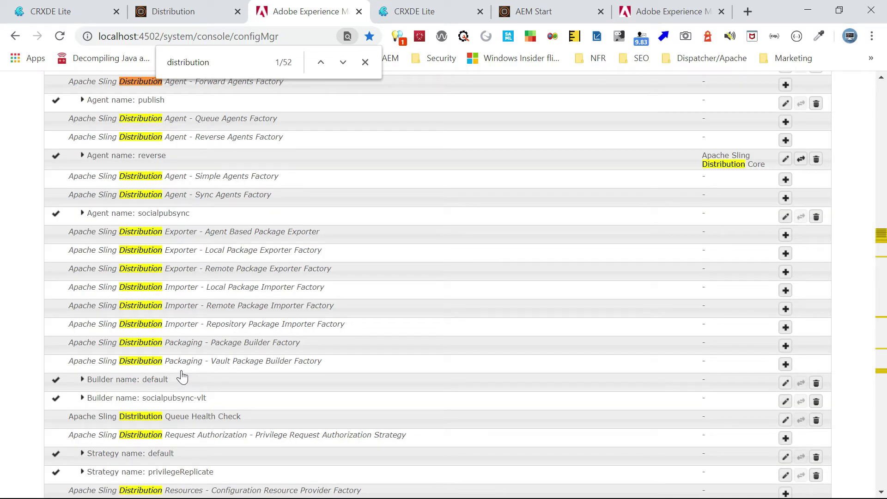
Return to the author's Distribution page, view the reverse agent's edit form, and leave it without saving
left_click(172, 12)
mouse_move(95, 171)
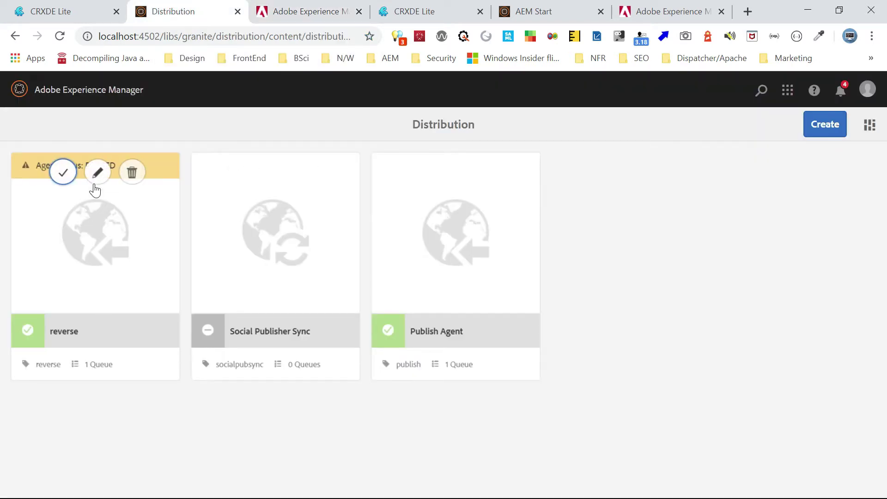
left_click(95, 177)
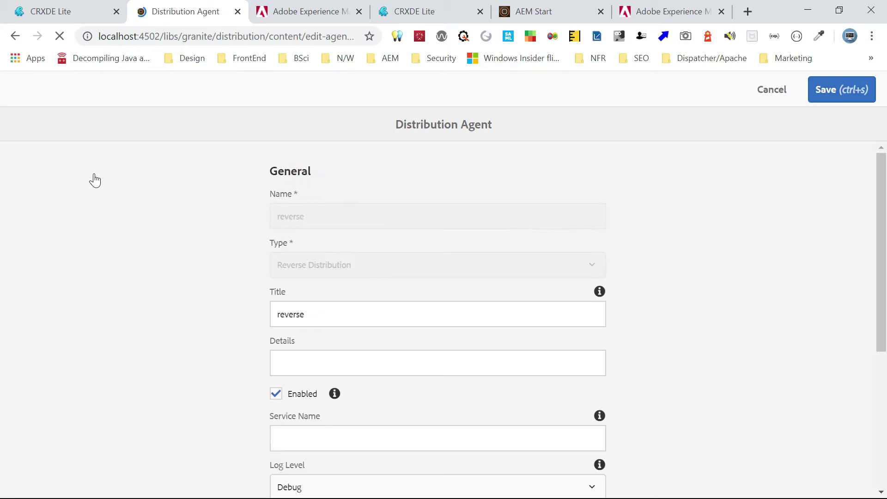
left_click(771, 89)
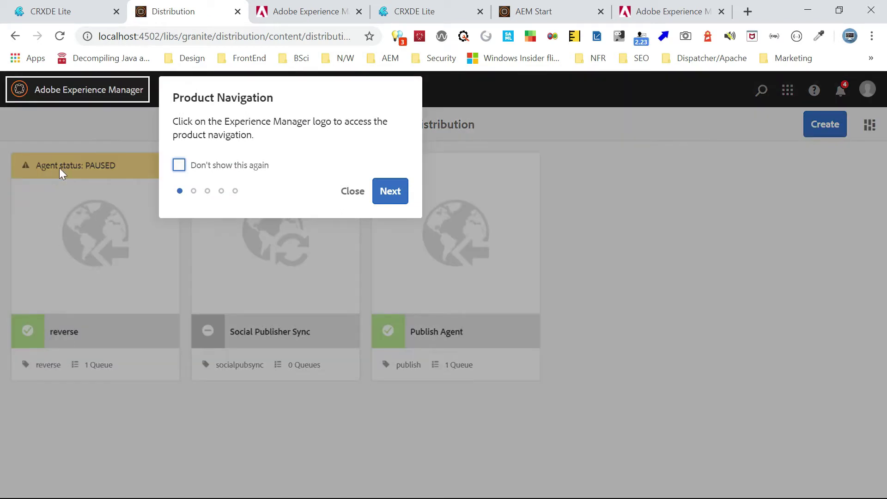
left_click(353, 191)
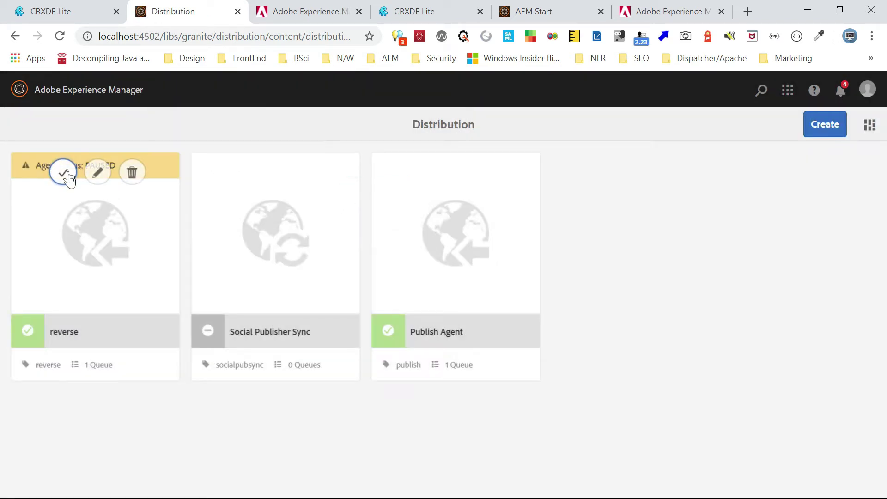
Resume the paused reverse agent on the author and dismiss the product navigation introduction
left_click(68, 178)
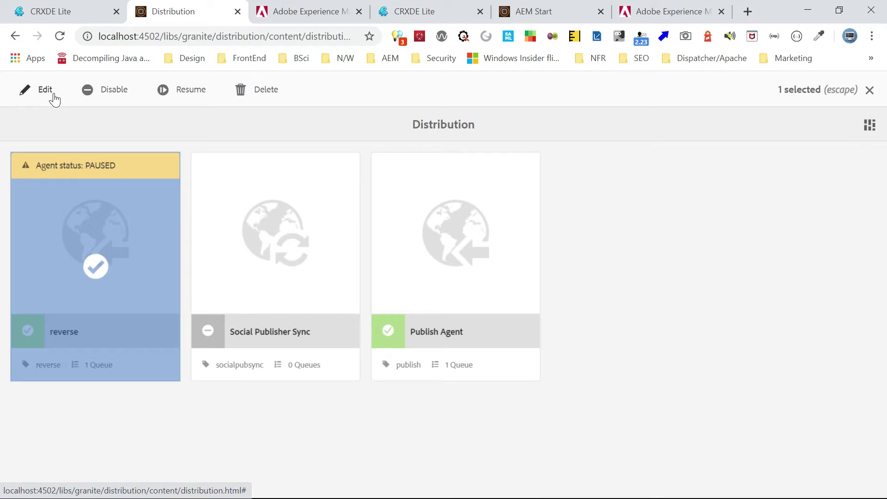
left_click(199, 94)
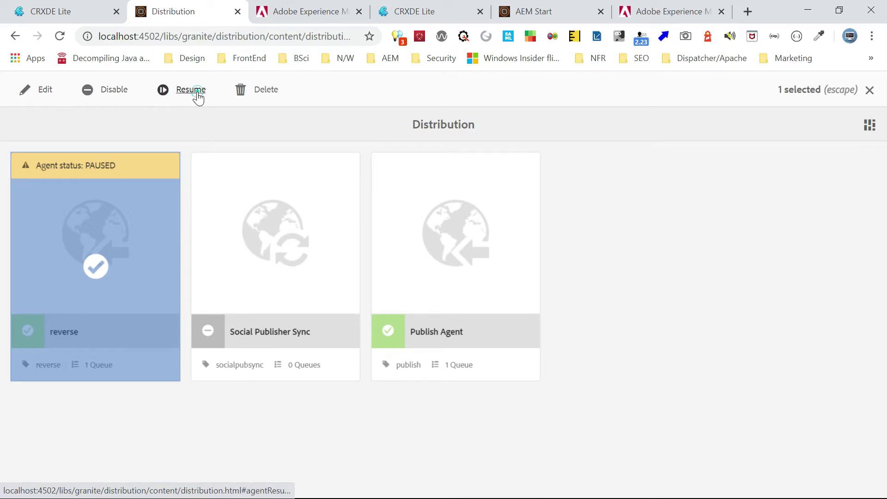
left_click(549, 320)
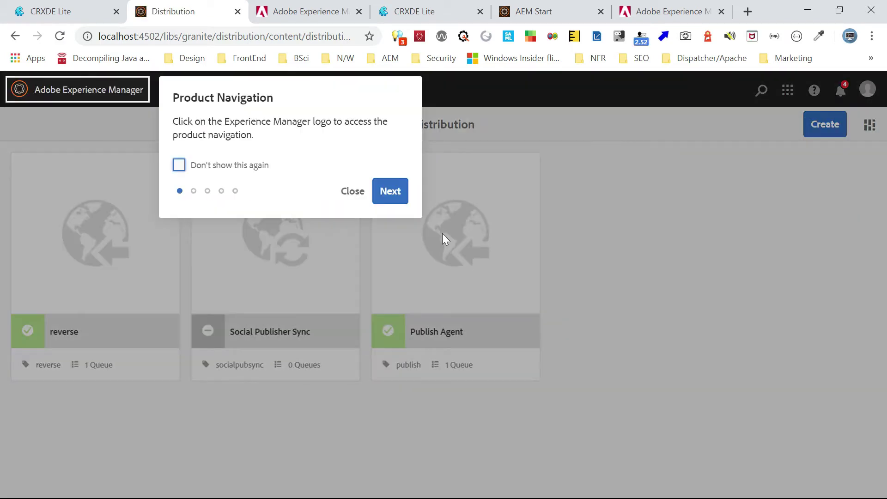
left_click(349, 191)
Open the reverse agent and examine its status, logs, settings and distribute views
left_click(106, 236)
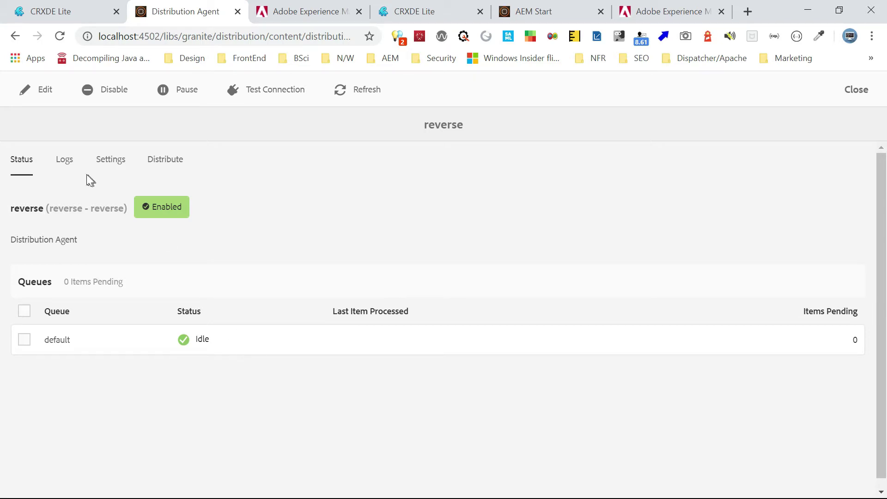
left_click(61, 162)
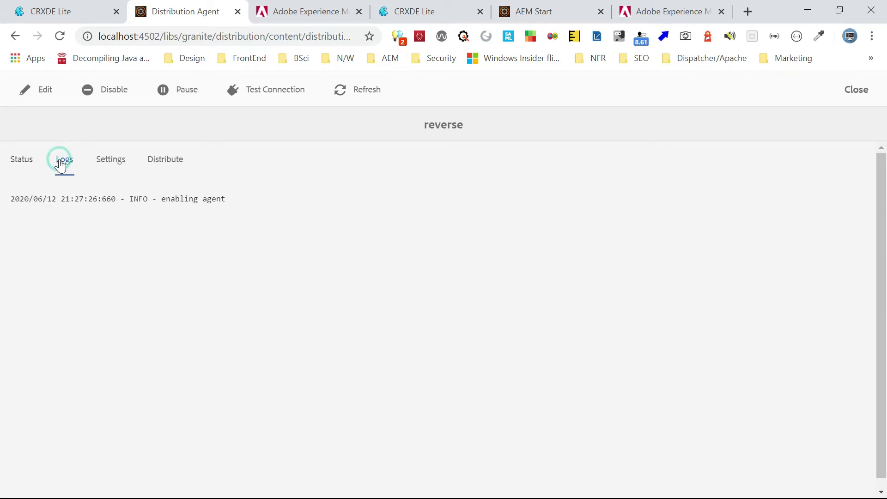
left_click(112, 168)
left_click(174, 159)
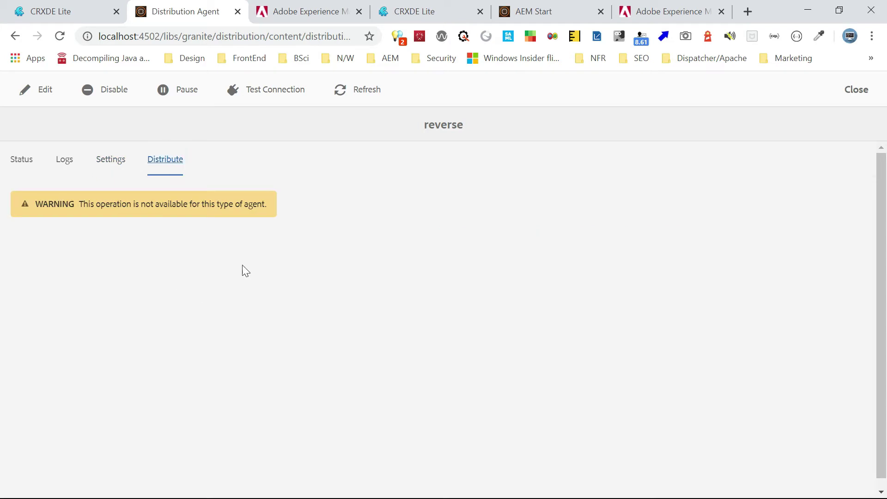
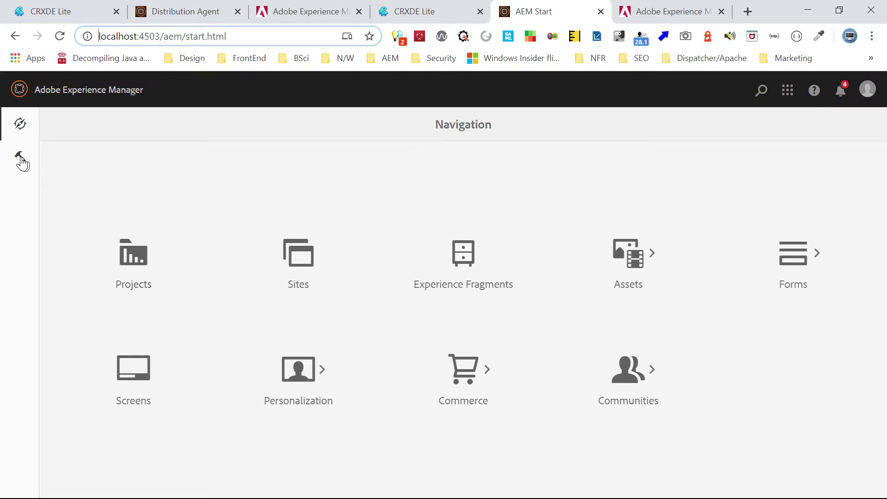
In the publisher's deployment tools, start a new distribution agent named reverse with type Queue
left_click(100, 366)
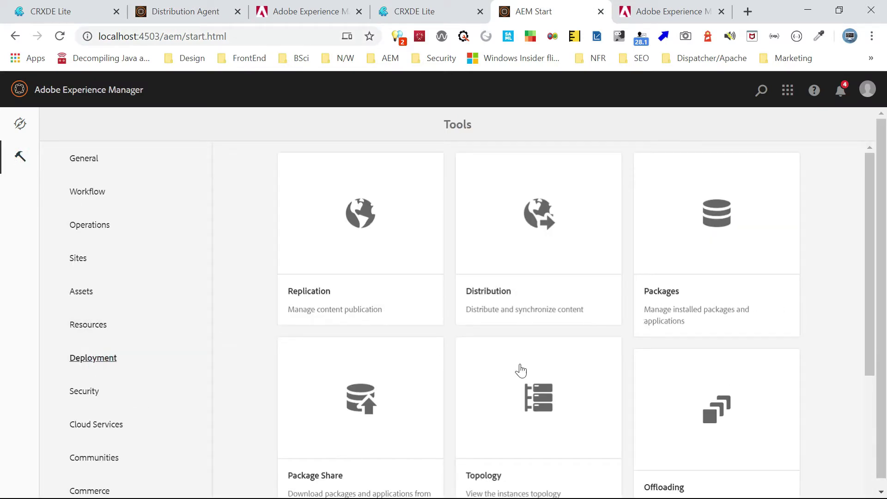
left_click(568, 193)
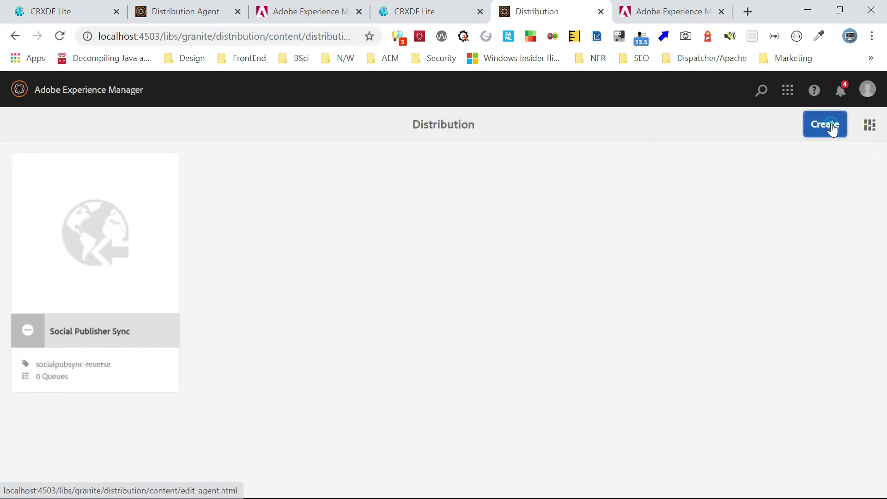
left_click(830, 127)
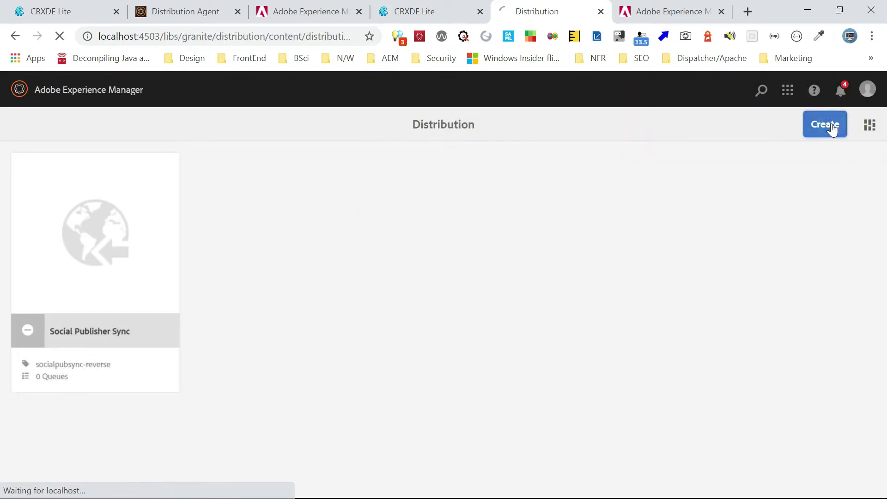
left_click(374, 217)
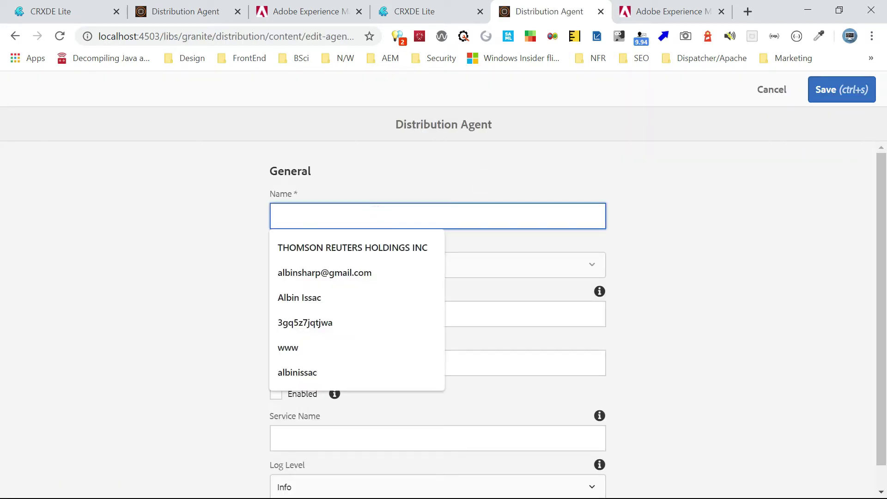
type("reverse")
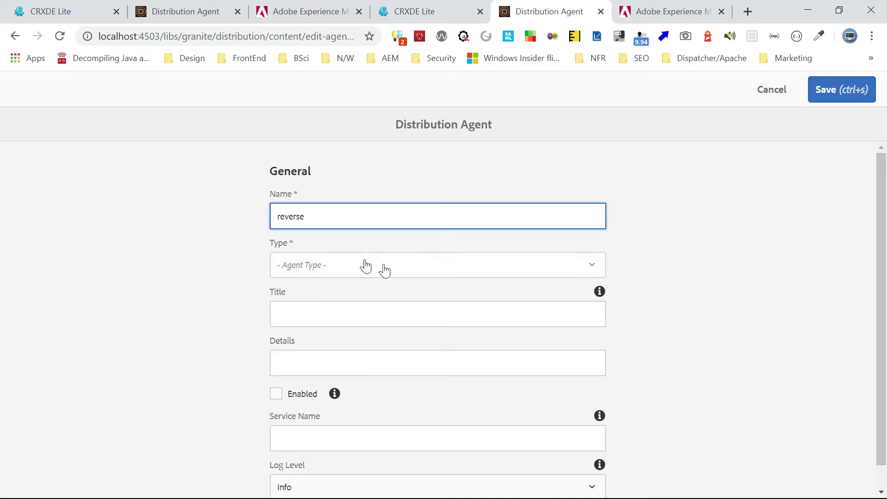
left_click(439, 278)
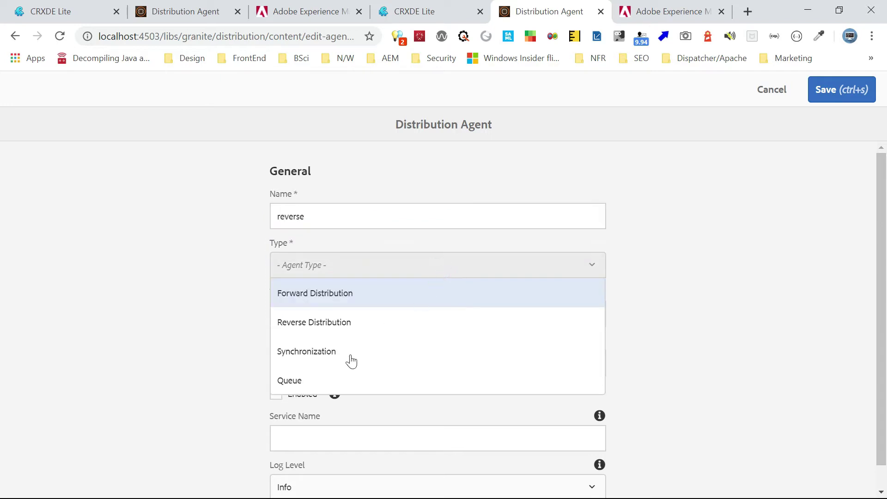
left_click(292, 381)
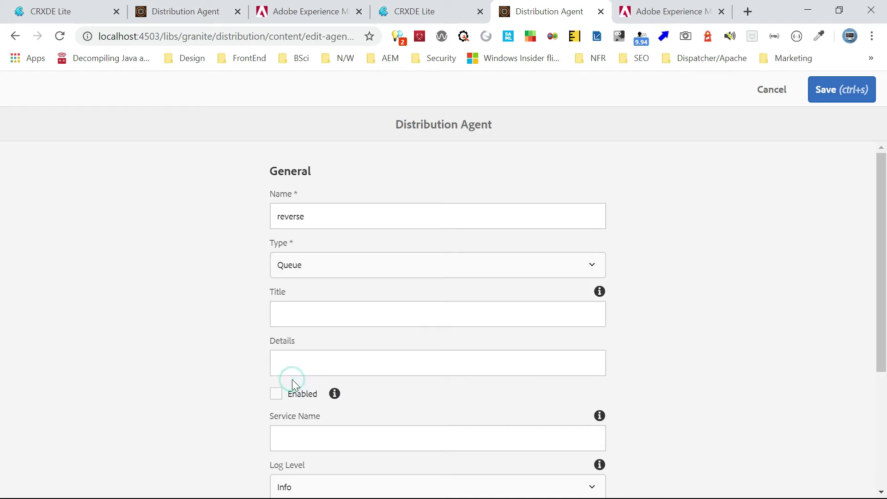
Title the queue agent reverse, enable it and set its log level to Debug
left_click(436, 316)
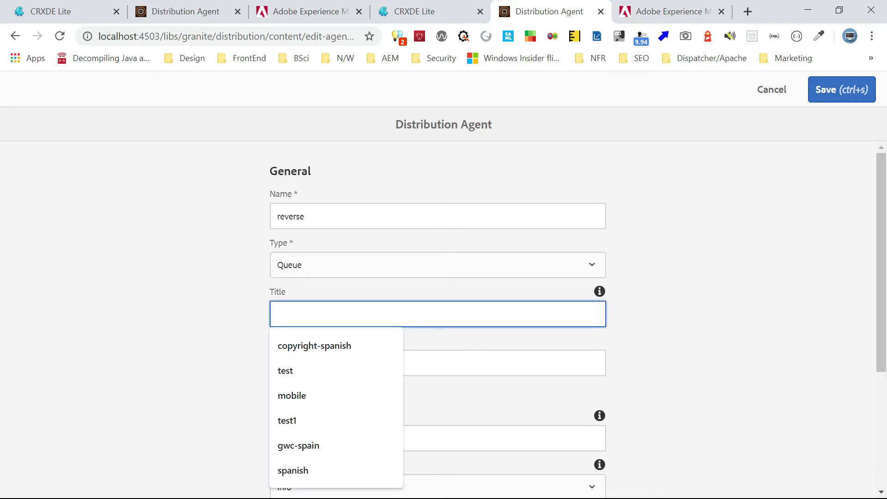
type("reverse")
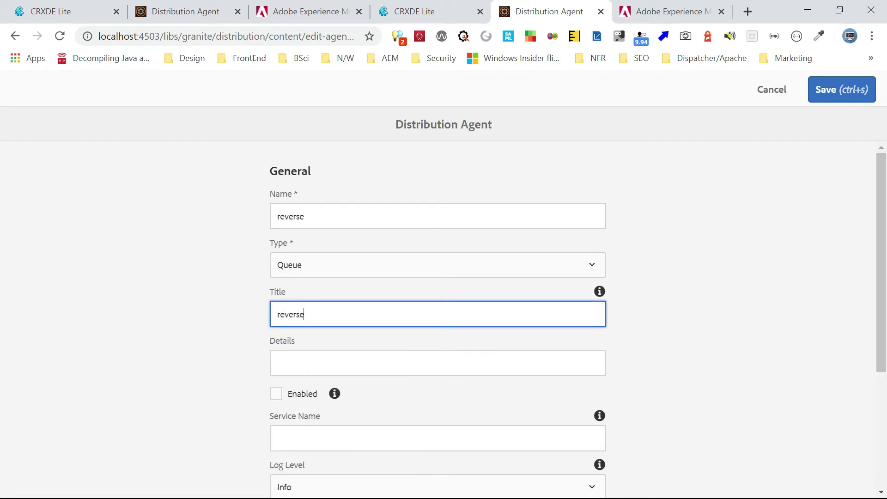
left_click(275, 393)
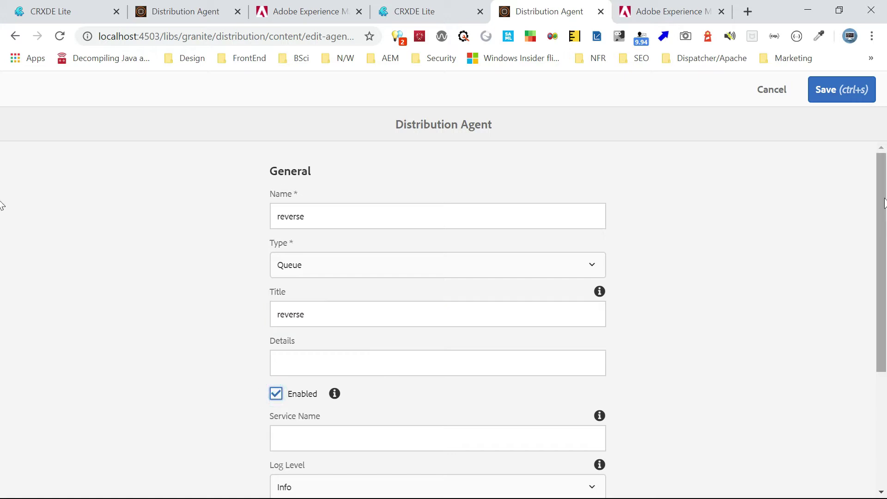
scroll(2, 205, "down", 4)
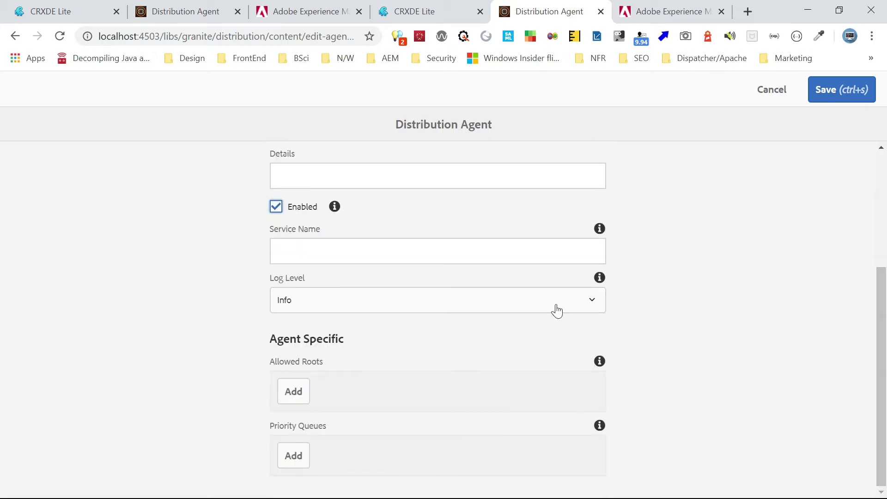
left_click(555, 306)
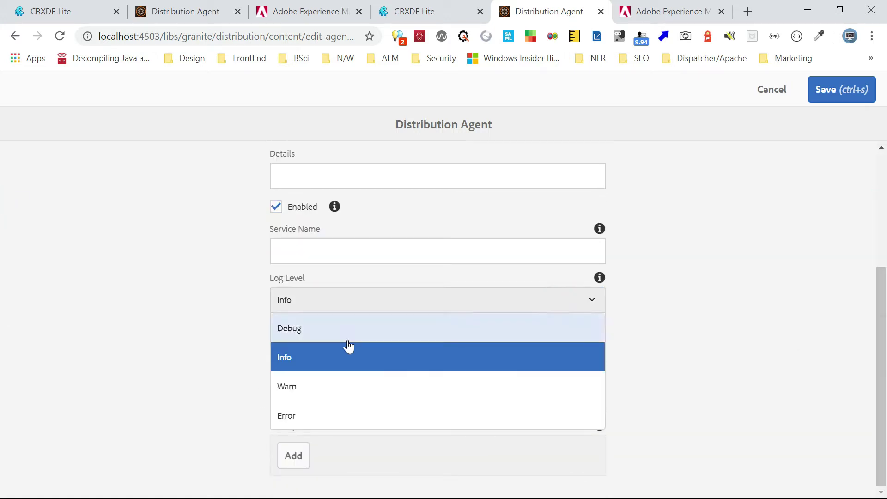
left_click(293, 335)
Add /content/we-retail as the queue agent's allowed root, save the agent and dismiss the product navigation introduction
left_click(293, 392)
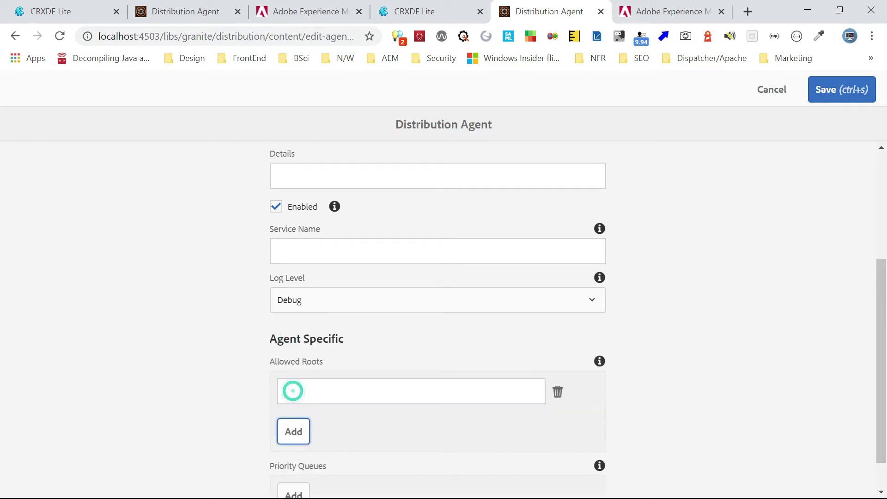
type("/content/we-retail")
left_click(346, 424)
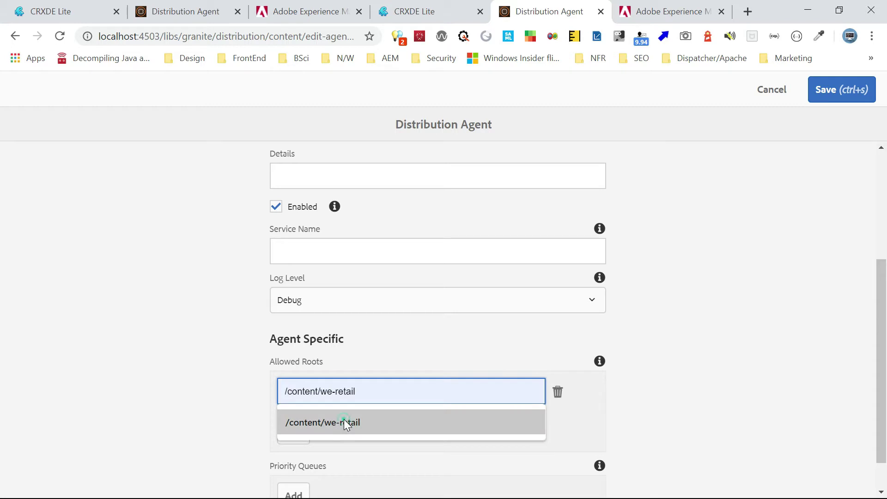
left_click_drag(879, 328, 885, 411)
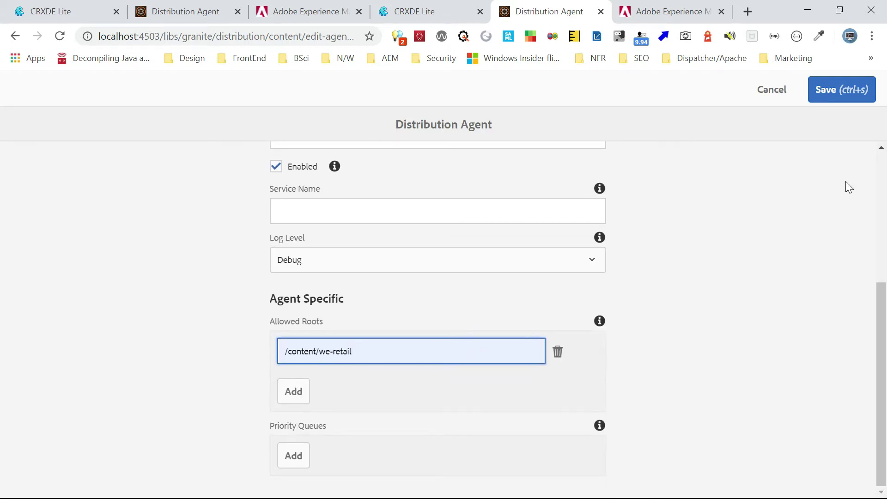
left_click(835, 93)
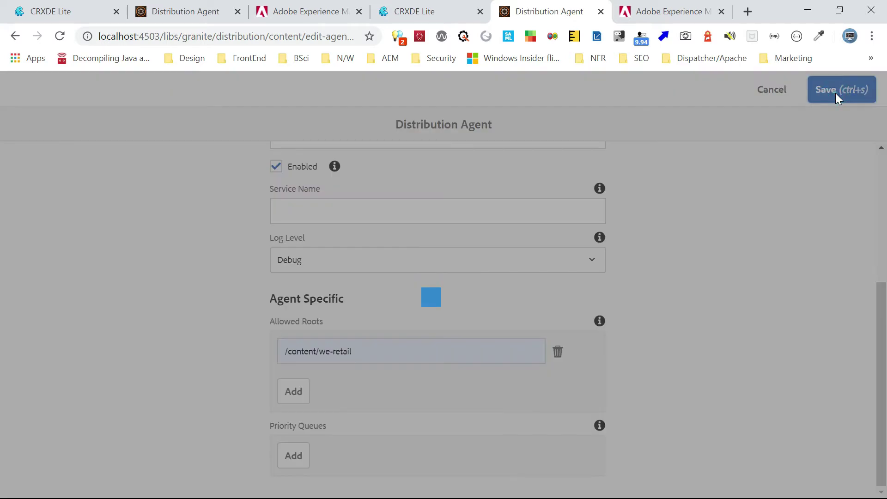
left_click(350, 194)
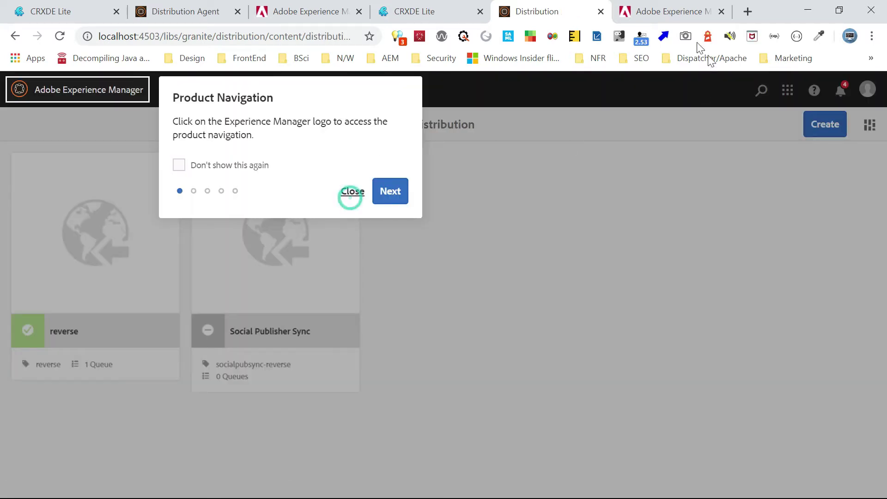
Reload the publisher's web console configuration page and search it for "distribution"
left_click(651, 17)
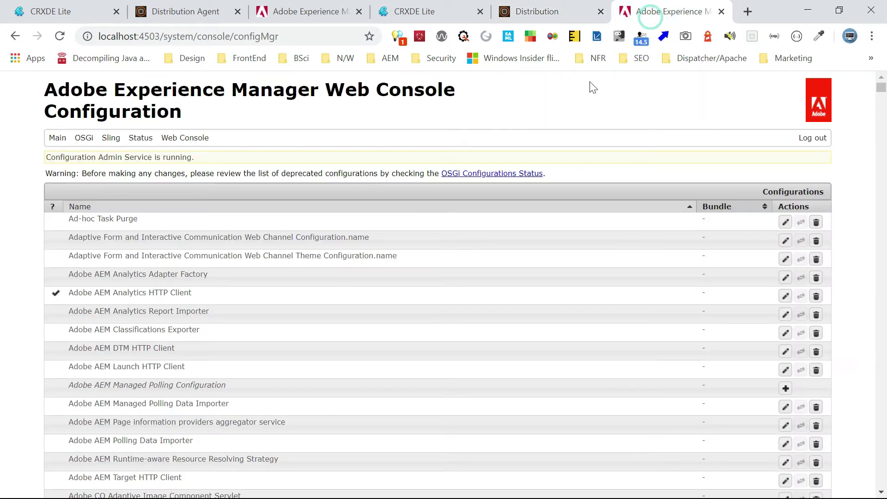
left_click(59, 37)
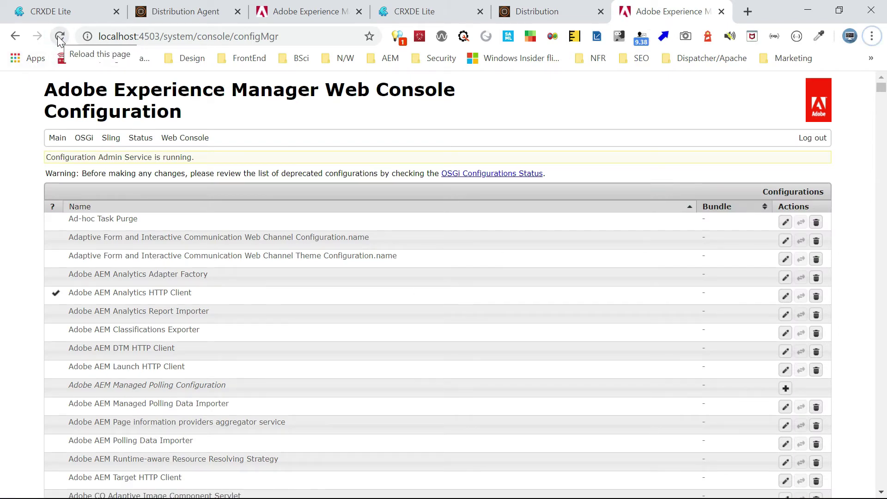
key("ctrl+f")
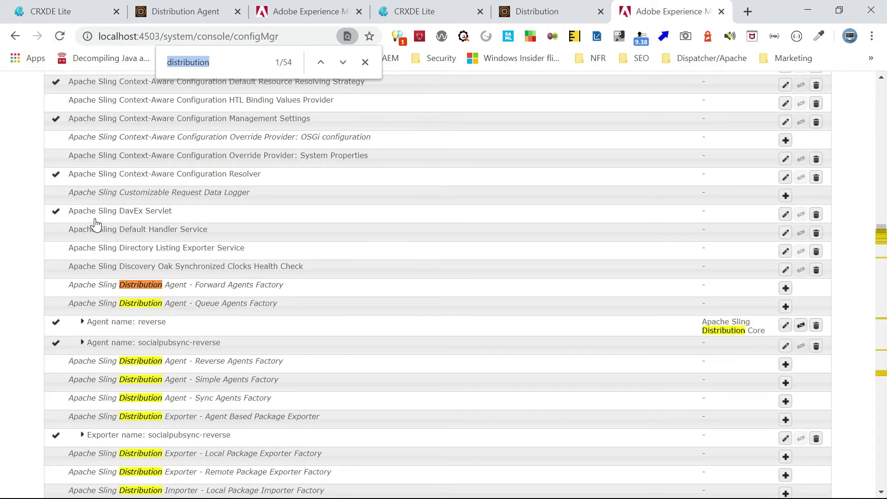
left_click(152, 326)
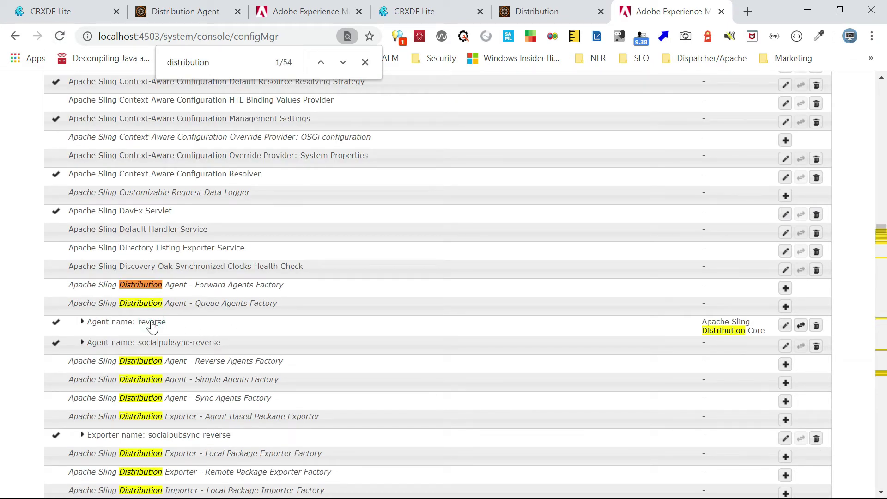
key("Escape")
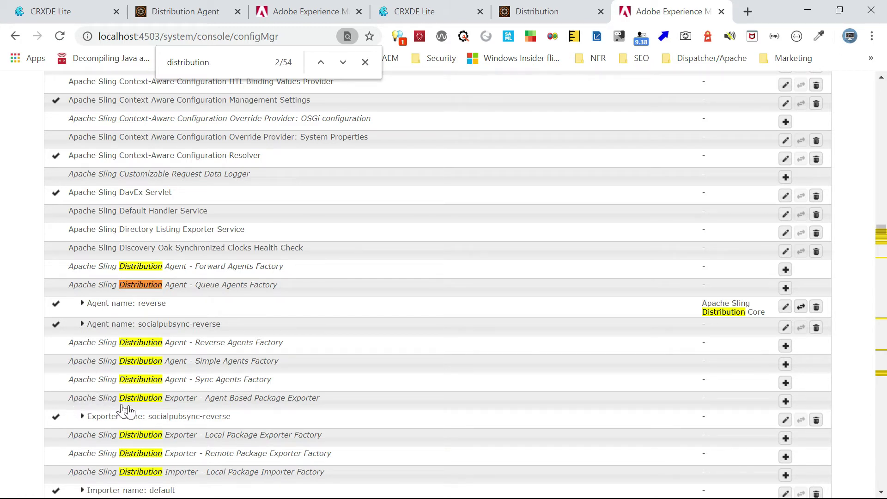
Create an Agent Based Package Exporter on the publisher named reverse with agent target (name=reverse) and save it
left_click(283, 405)
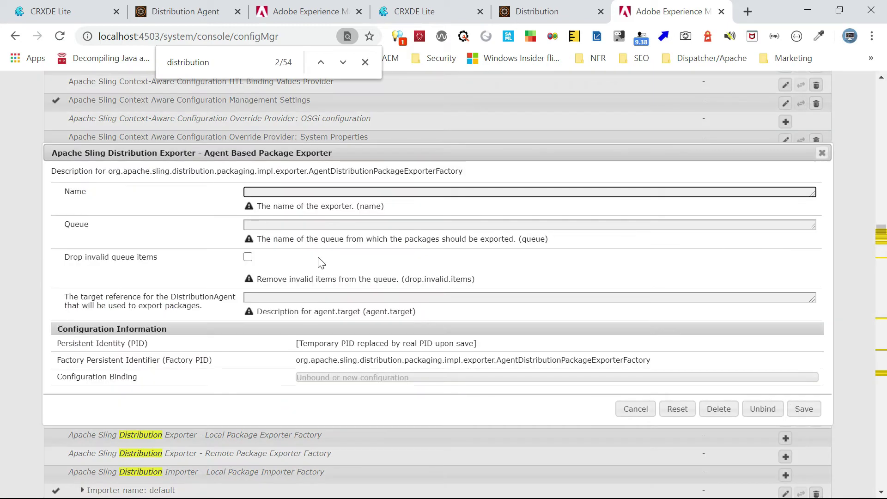
type("reverse")
left_click(282, 297)
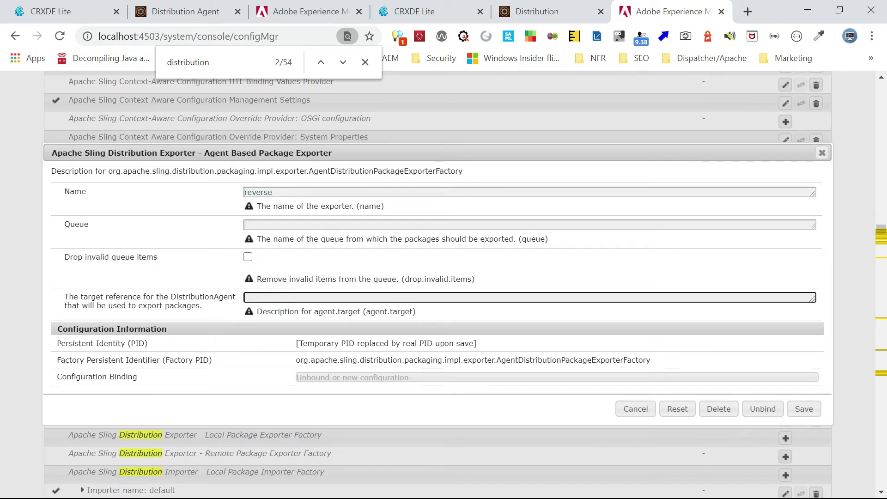
type("()")
type("name")
type("=")
type("reverse")
left_click(814, 408)
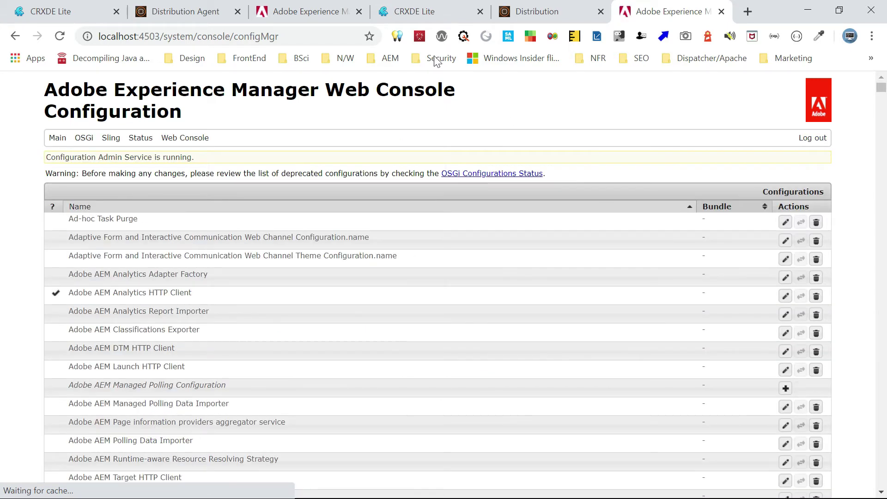
In the publisher's CRXDE Lite, set jcr:title of /content/we-retail/jcr:content to "We.Retail - reverse" and save
left_click(52, 13)
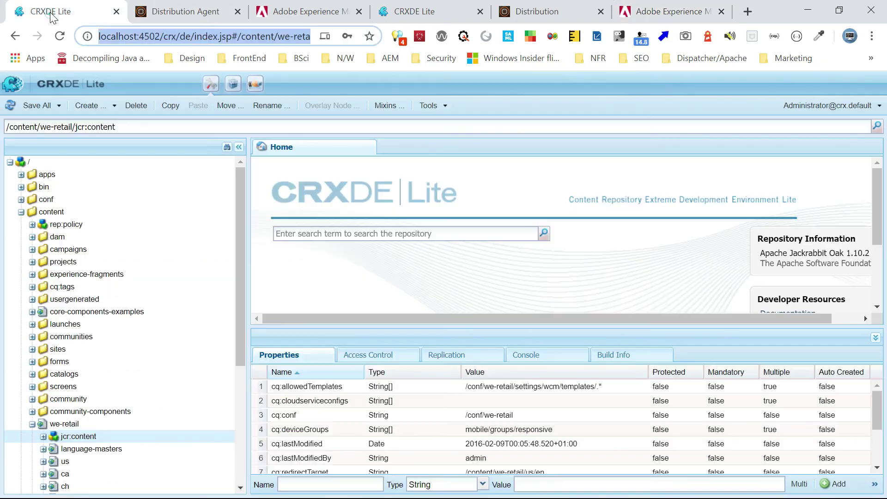
left_click(413, 17)
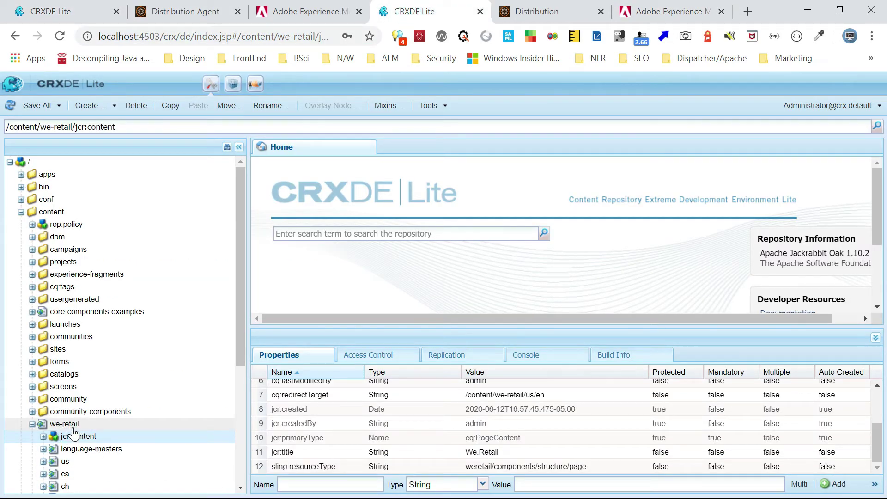
double_click(524, 452)
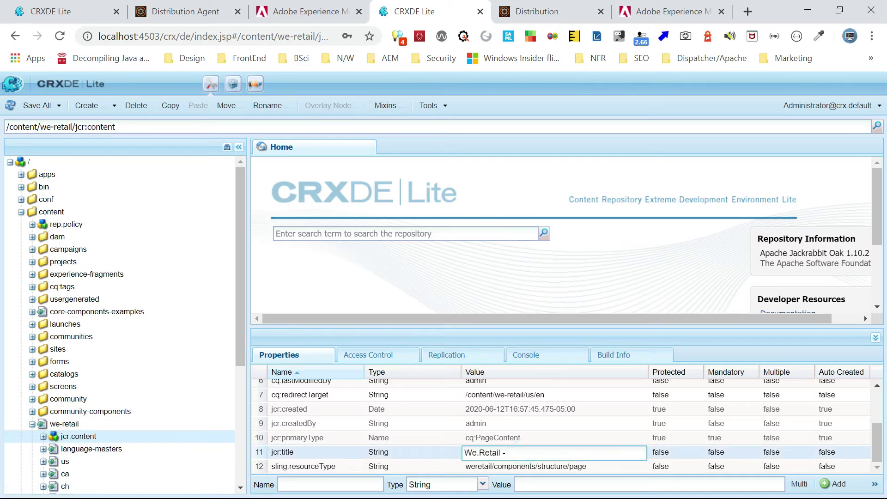
type("- reverse")
left_click(586, 411)
key("ctrl+s")
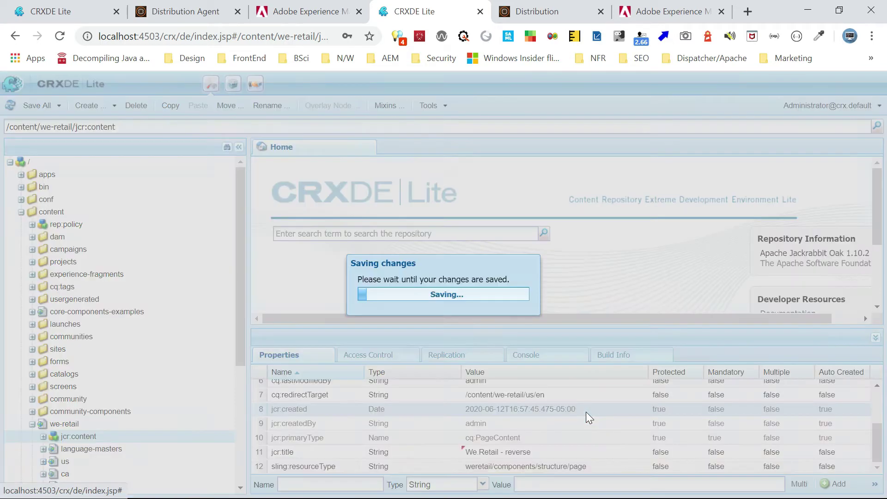
Copy the action=ADD curl command for /content/we-retail/jcr:content from the Notepad++ notes and run it in Command Prompt, including the account password
key("alt+Tab")
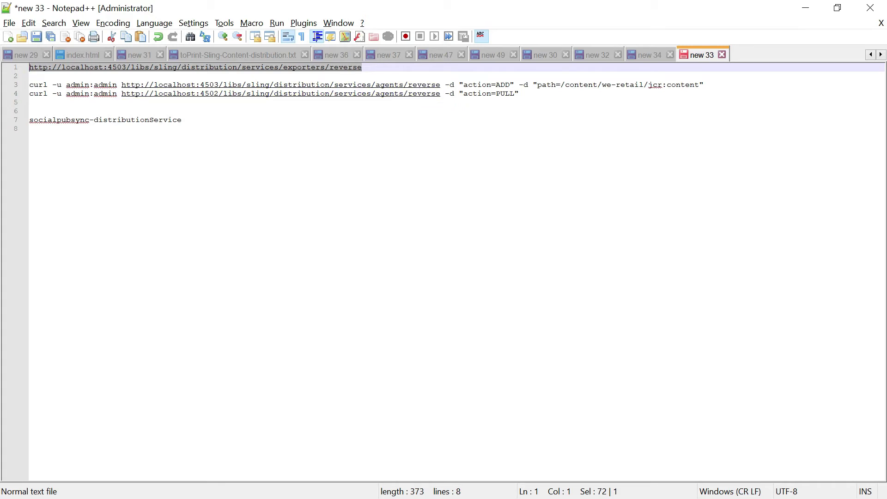
left_click_drag(712, 85, 20, 87)
key("ctrl+c")
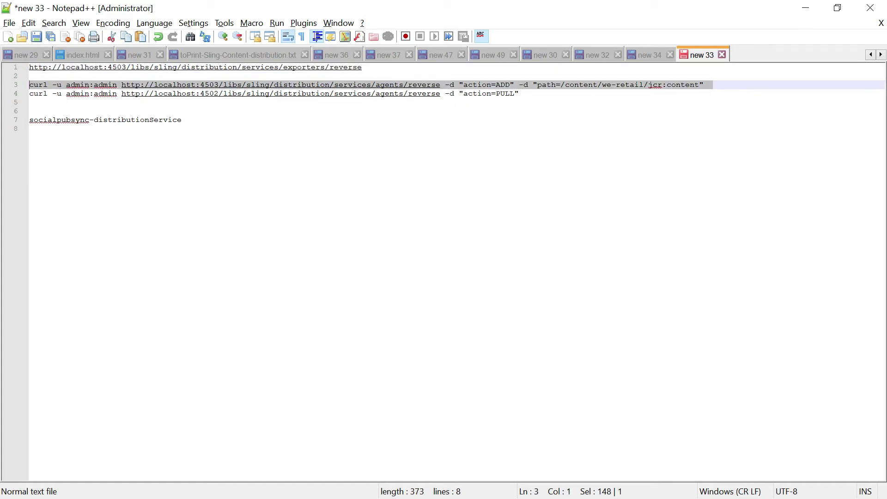
key("alt+Tab")
key("alt+Tab")
key("alt+Tab")
key("alt+Tab")
key("alt+Tab")
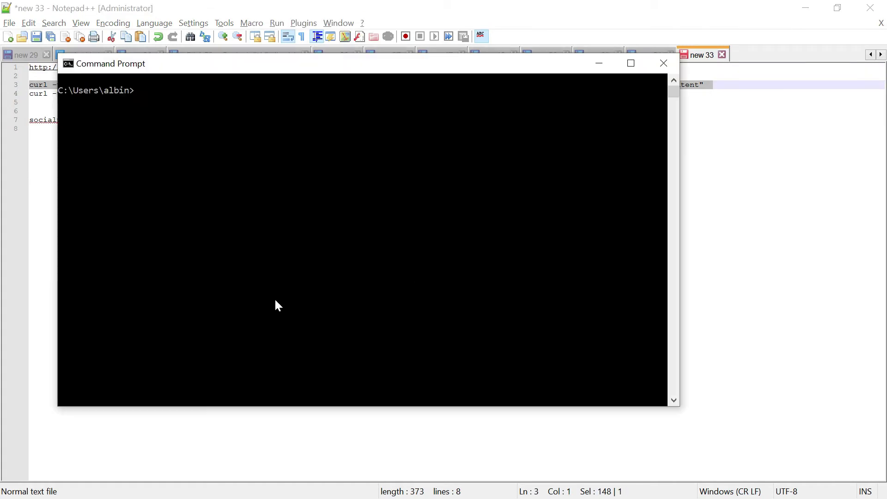
key("ctrl+v")
key("Return")
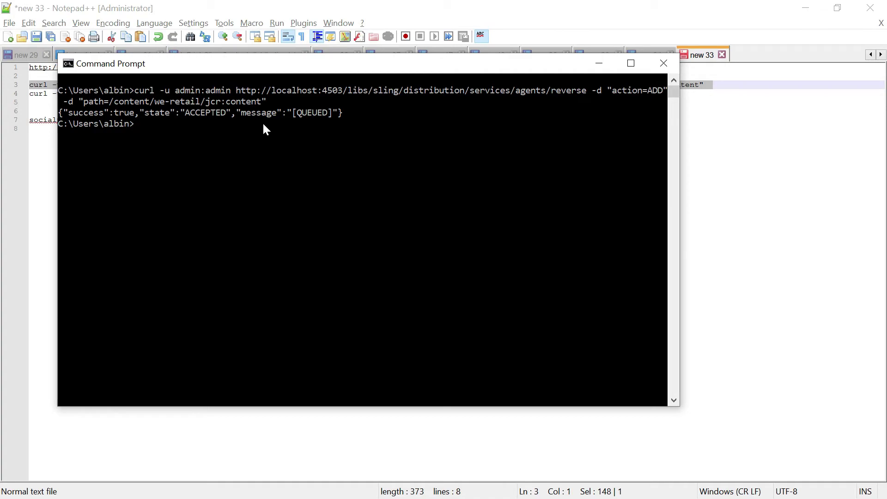
Switch to Chrome, dismiss the product navigation introduction and inspect the queue status of the publisher's reverse agent
key("alt+Tab")
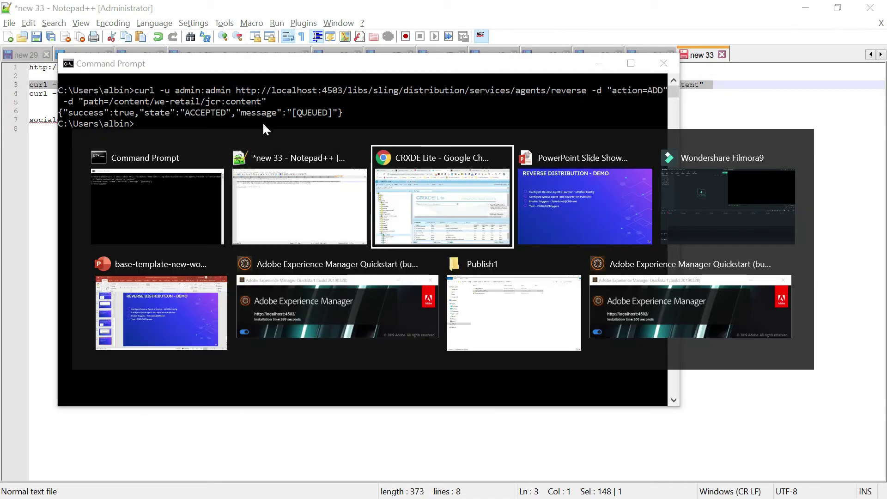
key("alt+Tab")
left_click(539, 12)
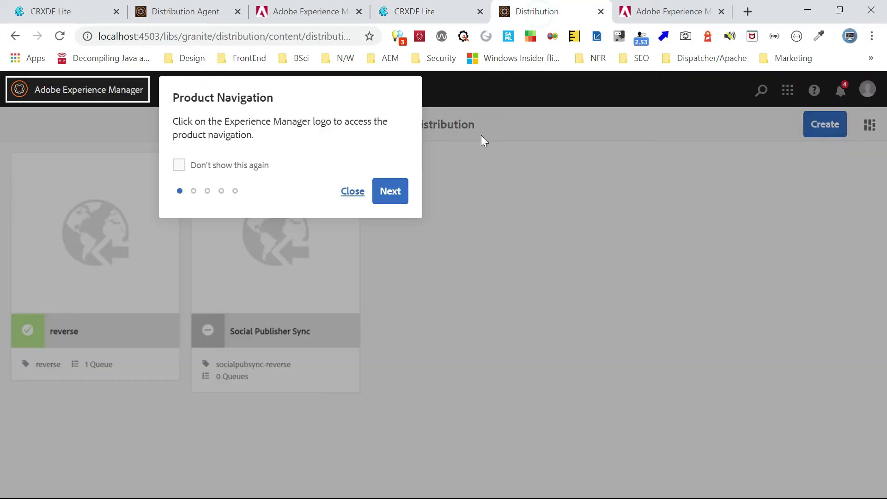
left_click(351, 192)
left_click(58, 219)
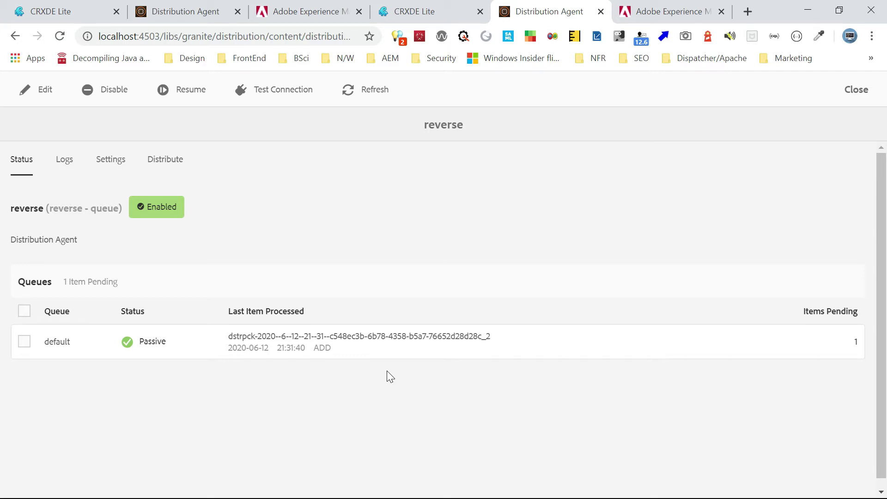
Copy the action=PULL curl command for the author's reverse agent from the Notepad++ notes and run it in Command Prompt, including the account password
key("alt+Tab")
key("alt+Tab")
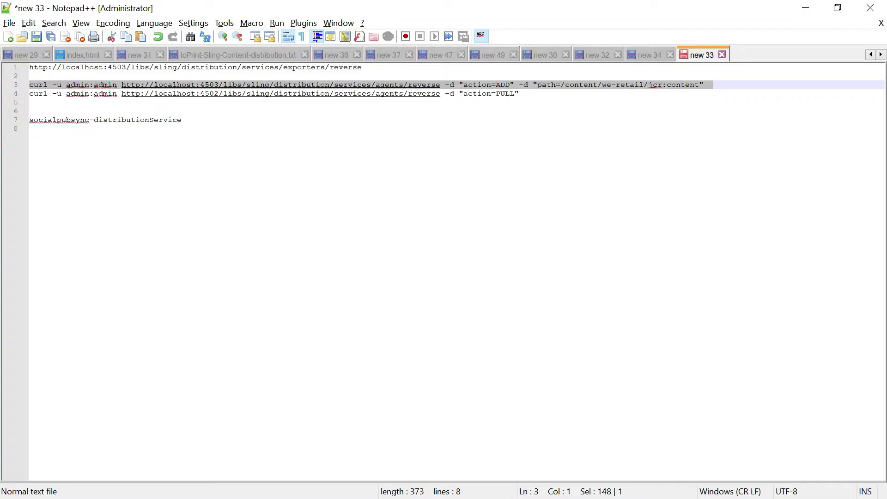
left_click_drag(520, 94, 29, 94)
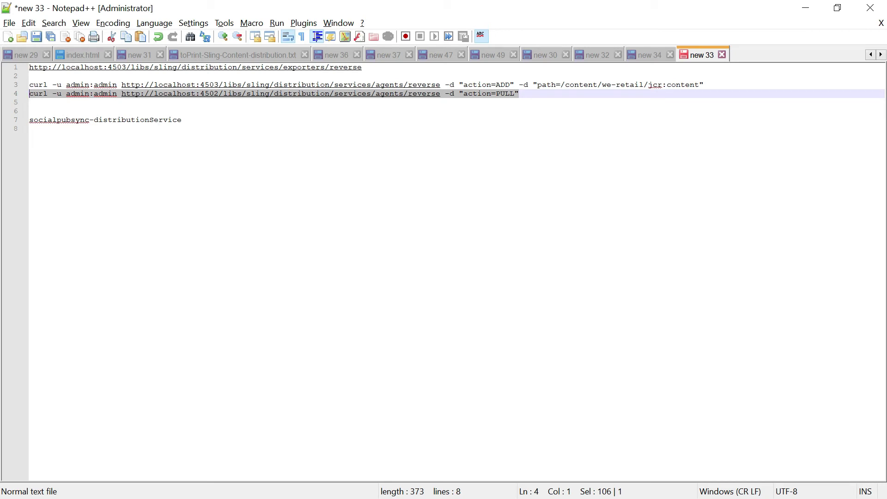
key("ctrl+c")
key("alt+Tab")
key("alt+Tab")
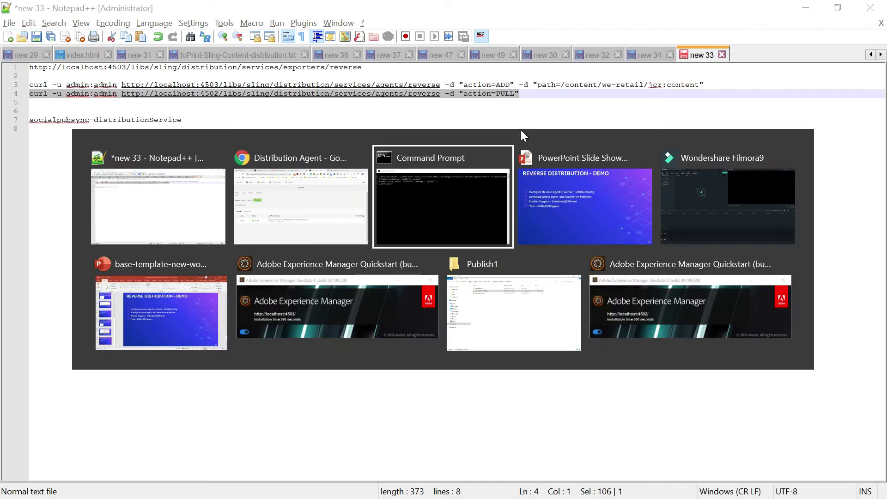
right_click(338, 240)
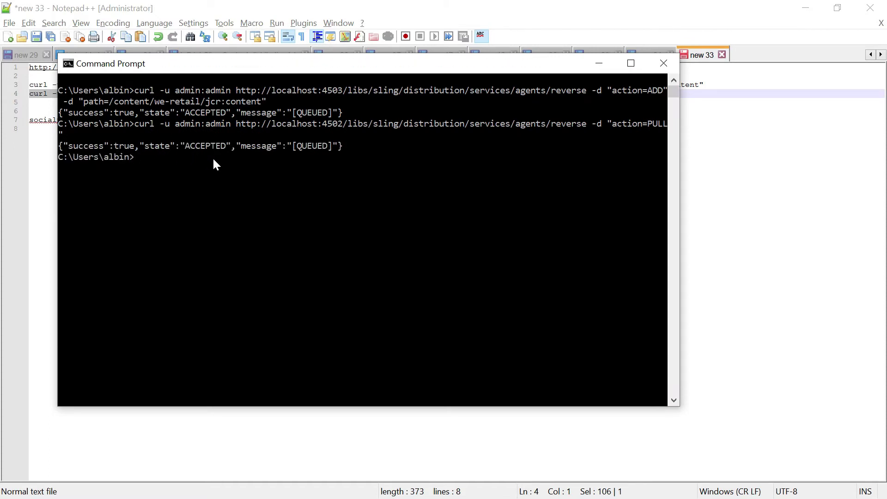
Switch to Chrome and check jcr:title of /content/we-retail/jcr:content in the author's CRXDE Lite
key("alt+Tab")
key("Tab")
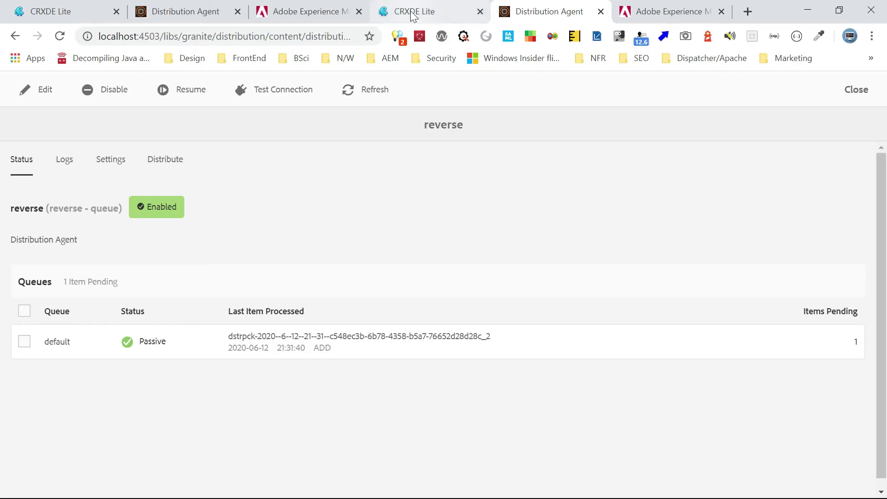
left_click(411, 11)
left_click(63, 15)
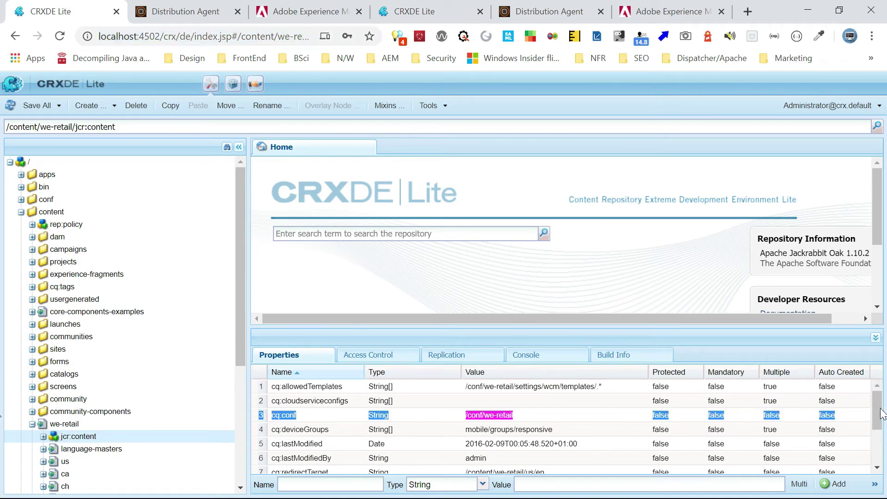
left_click_drag(877, 406, 875, 447)
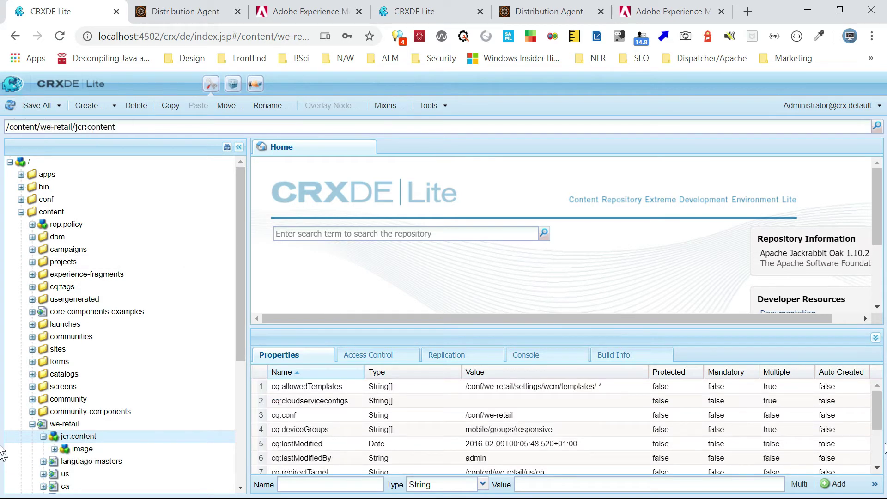
scroll(553, 464, "down", 3)
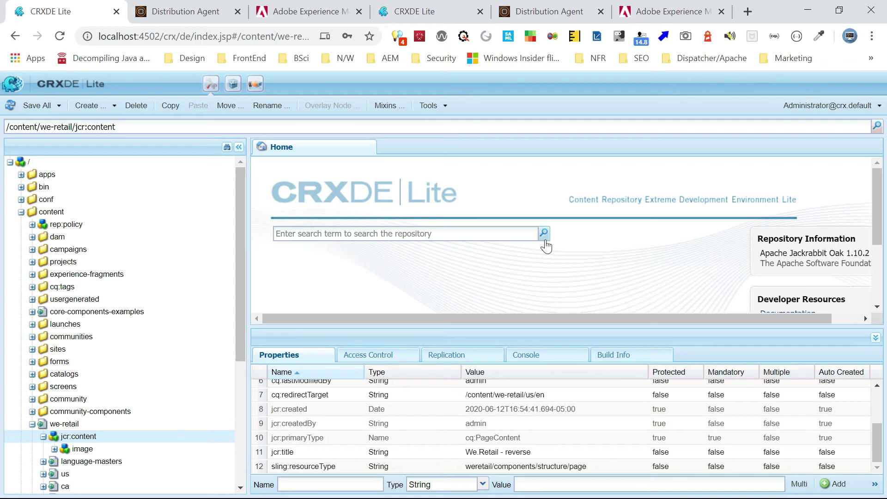
In the publisher's CRXDE Lite, set jcr:title of /content/we-retail/jcr:content to "We.Retail - reverse ui" and save all changes
left_click(547, 13)
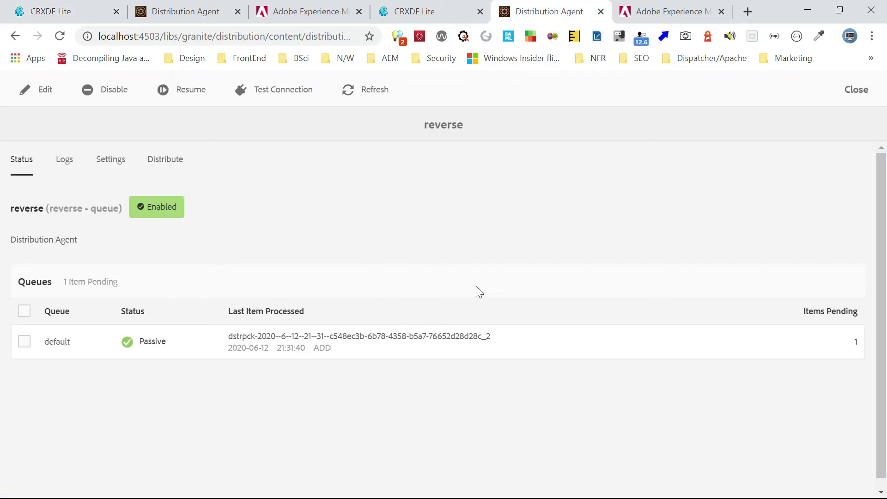
left_click(414, 12)
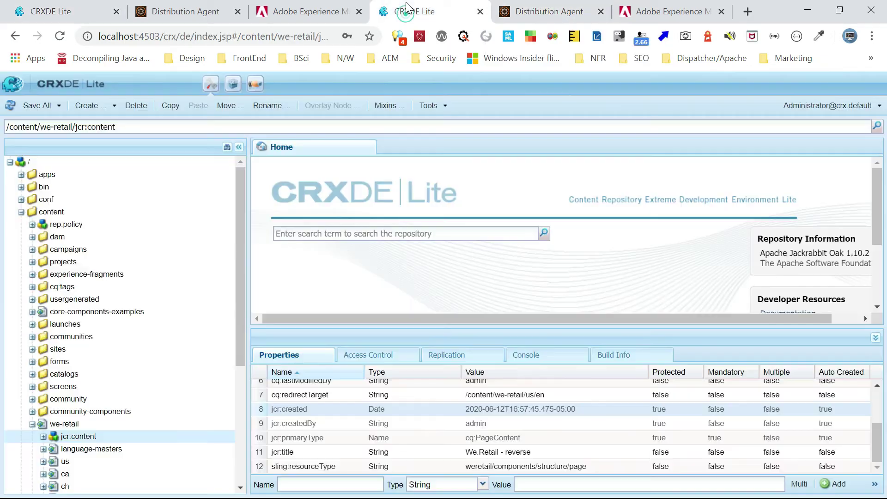
double_click(544, 452)
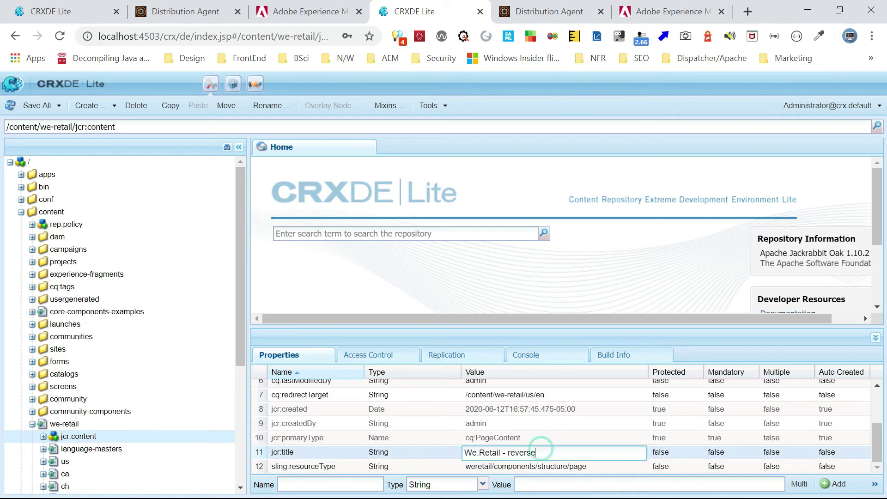
type("ui")
left_click(607, 396)
left_click(56, 103)
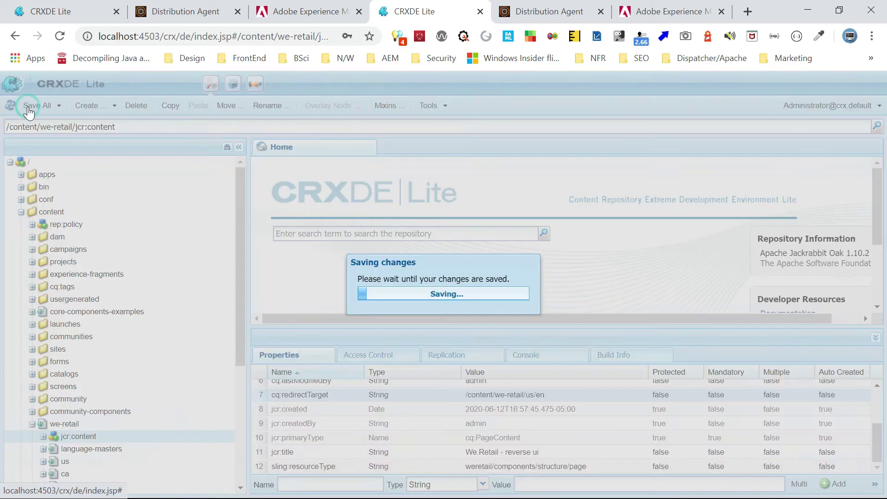
Submit an Add node distribution of /content/we-retail/jcr:content on the publisher's reverse agent and reload the agent's status page
left_click(537, 10)
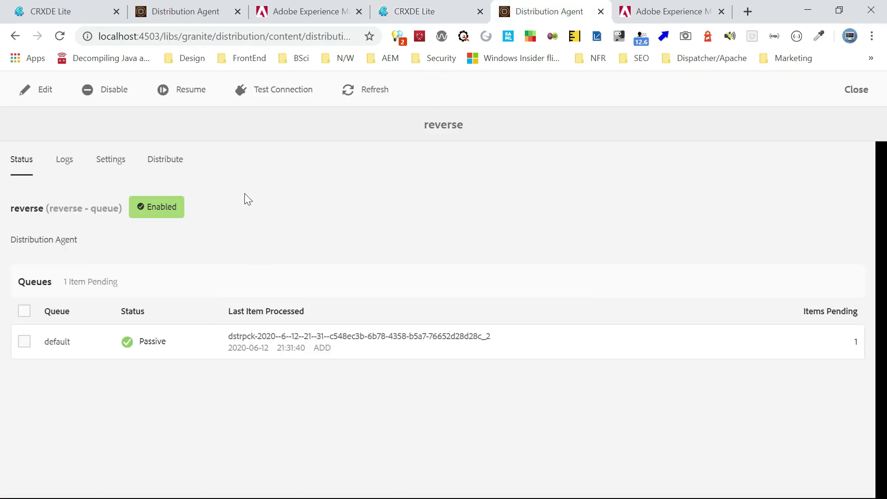
left_click(169, 159)
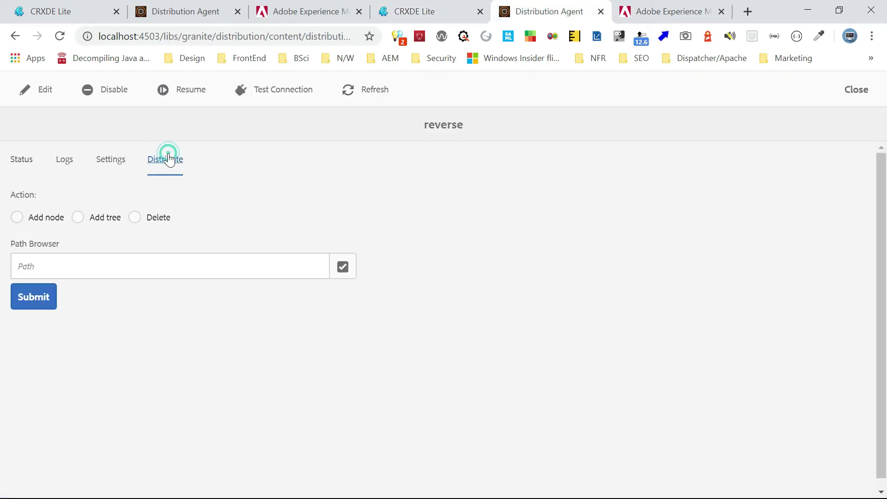
left_click(18, 220)
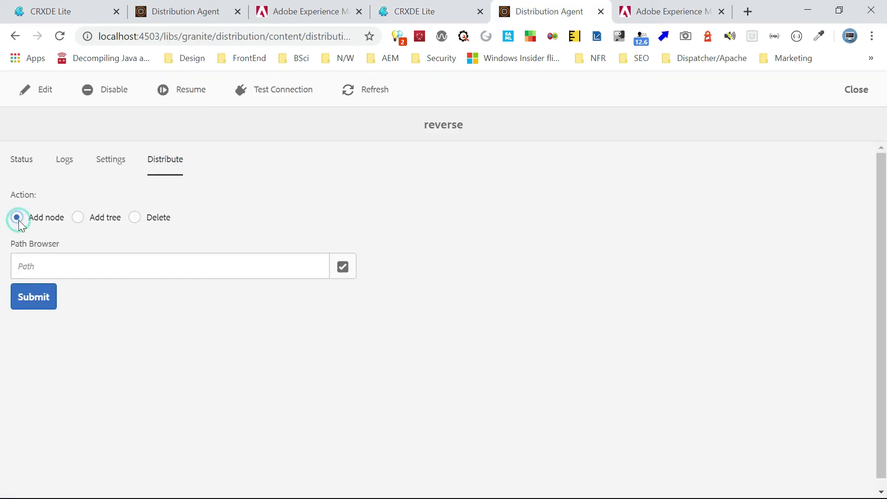
left_click(244, 266)
type("/con")
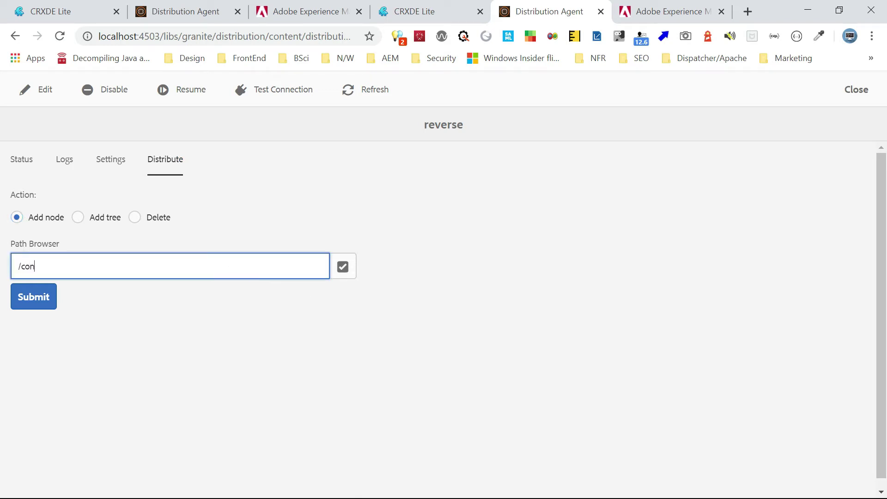
type("tent/w")
key("BackSpace")
key("BackSpace")
type("ente")
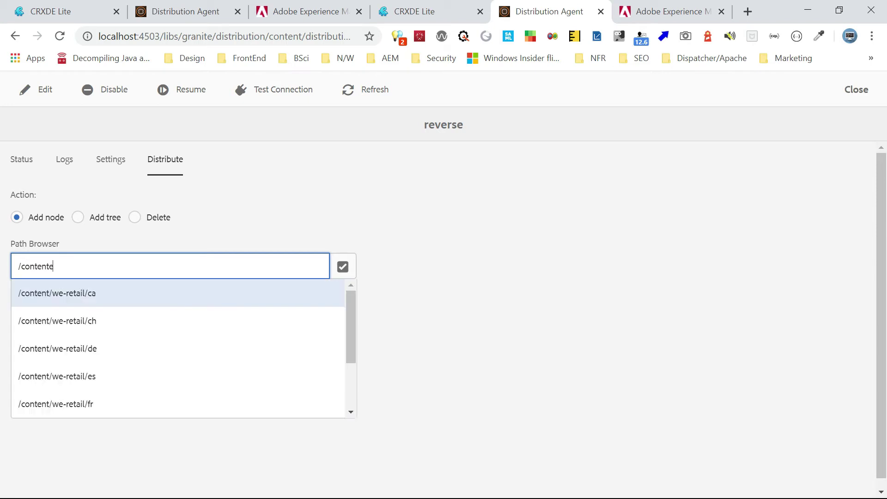
key("BackSpace")
type("/we-retail/")
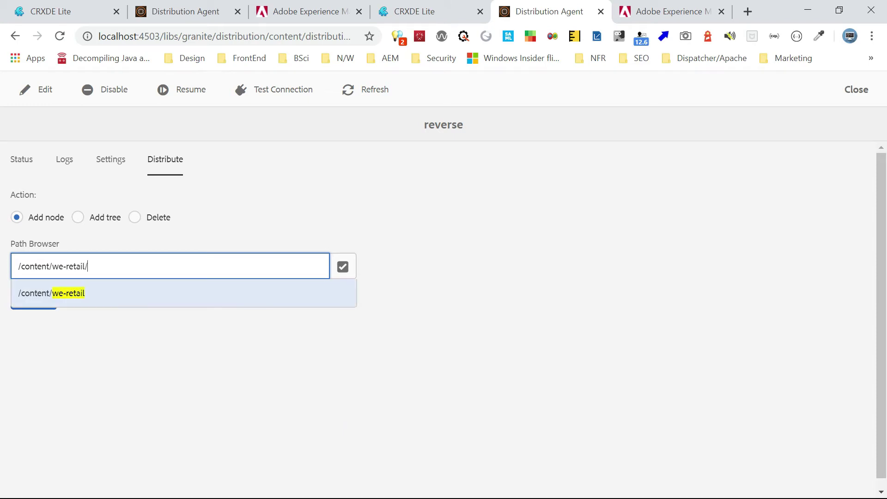
type("jcr:")
type("content")
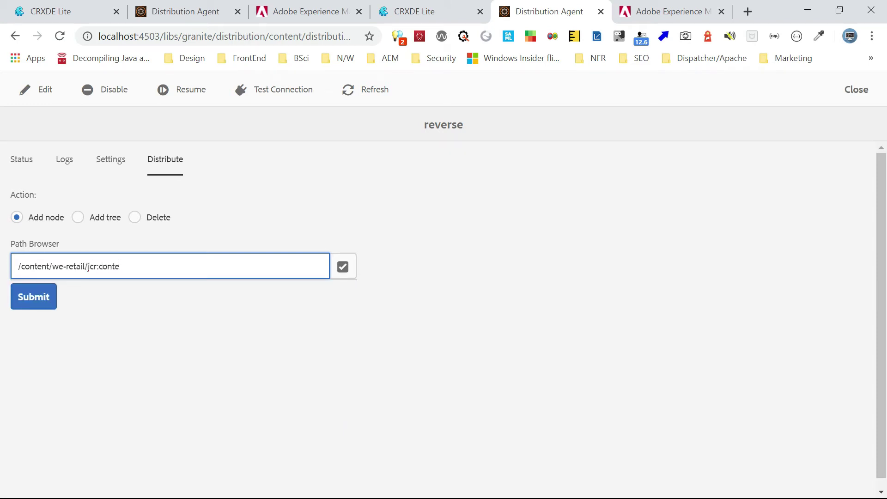
left_click(35, 298)
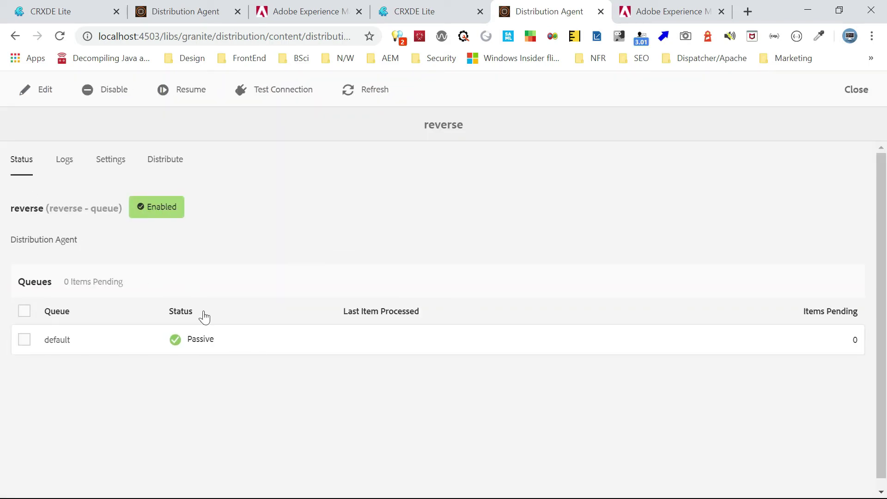
left_click(62, 38)
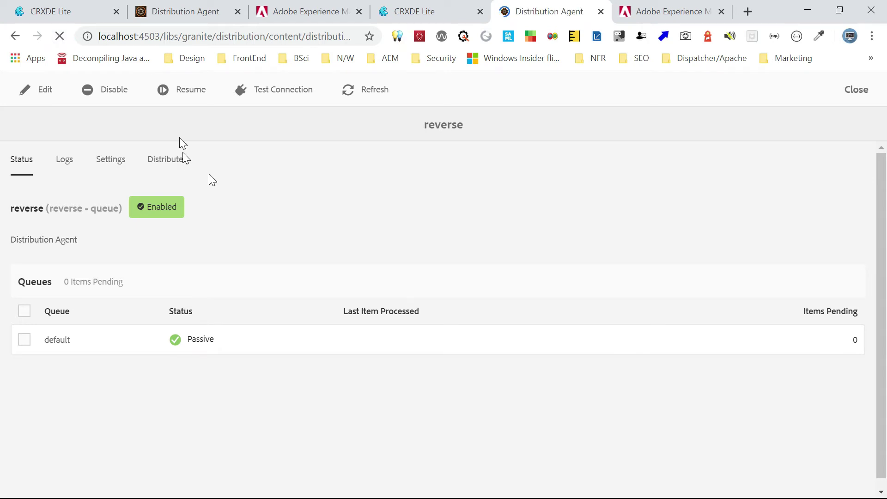
Refresh /content/we-retail/jcr:content in the author's CRXDE Lite to check jcr:title, and view the Distribute section of the author's reverse agent
left_click(342, 414)
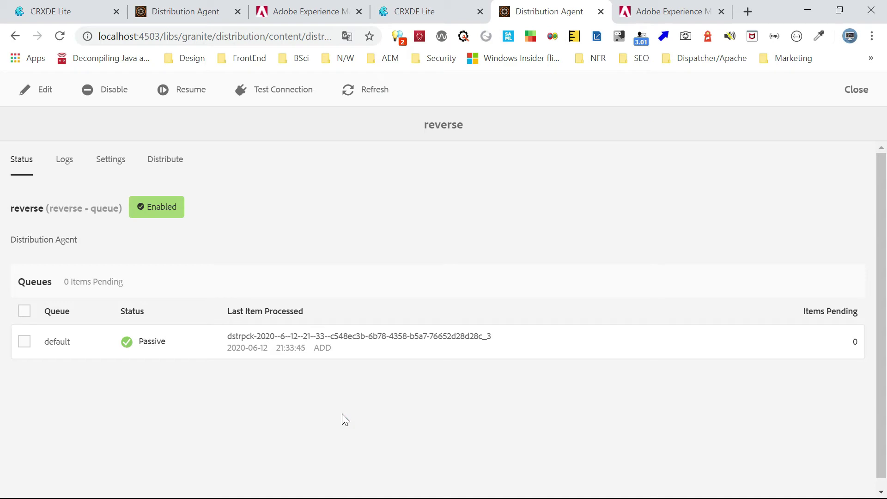
left_click(44, 11)
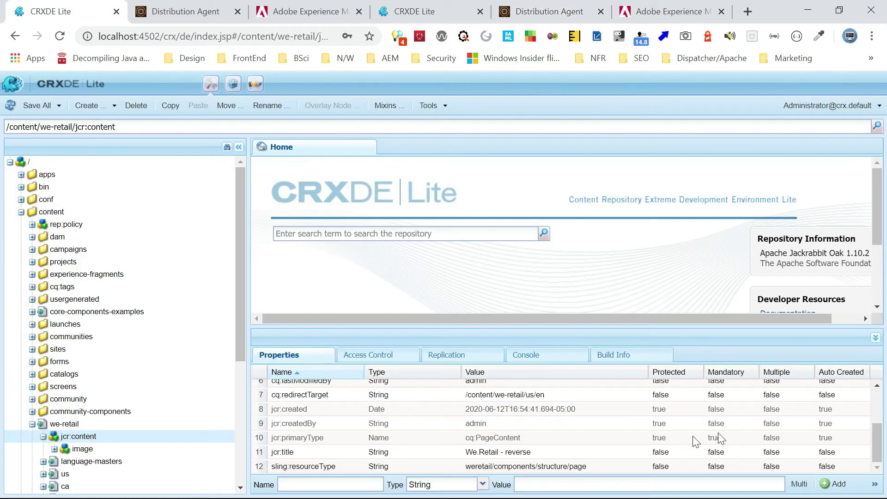
left_click(10, 105)
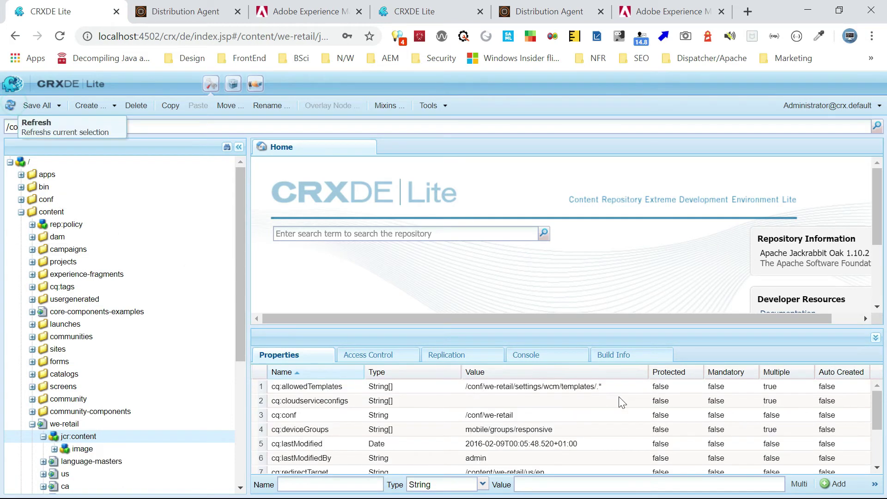
scroll(881, 412, "down", 3)
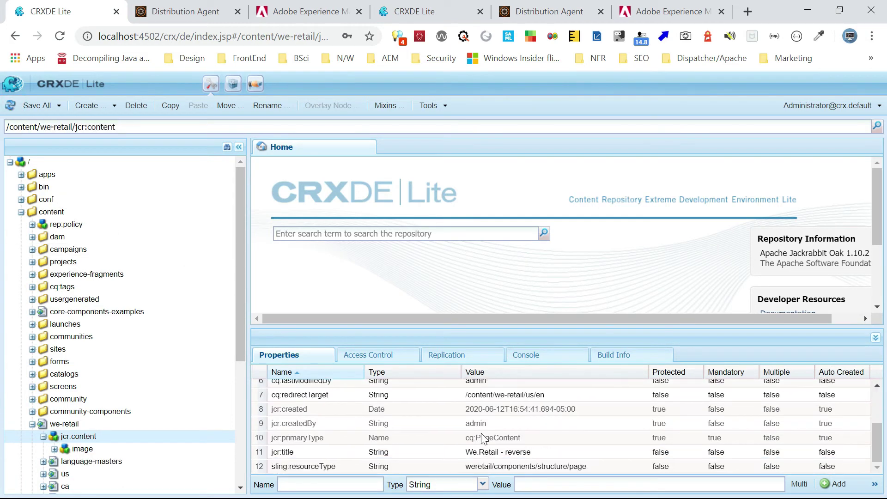
left_click(182, 22)
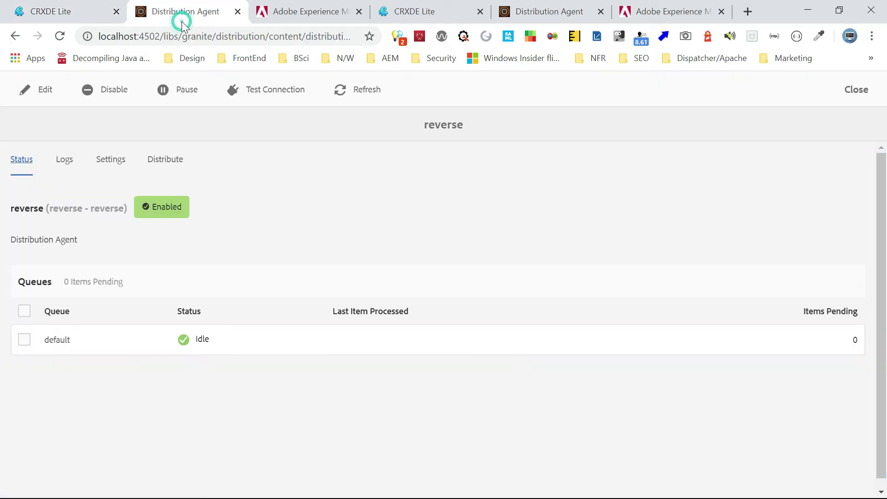
left_click(166, 161)
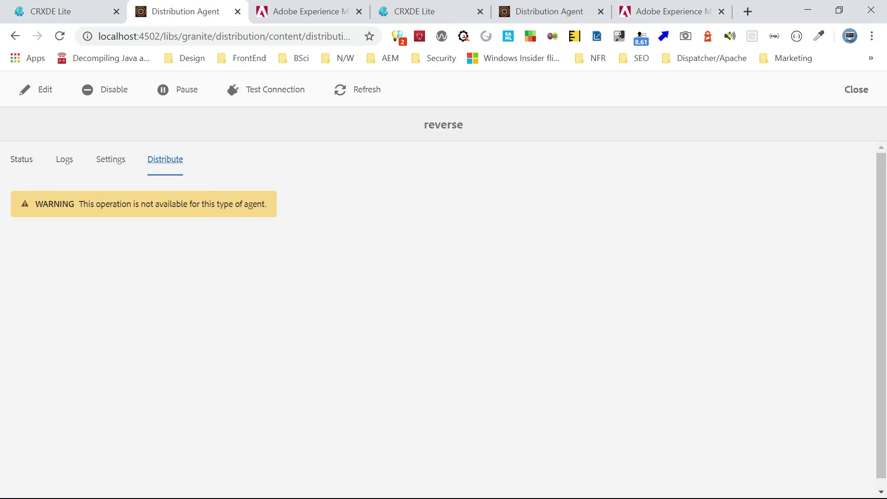
Switch to Command Prompt and rerun the action=PULL curl command for the author's reverse agent, including the account password
key("alt+Tab")
key("Tab")
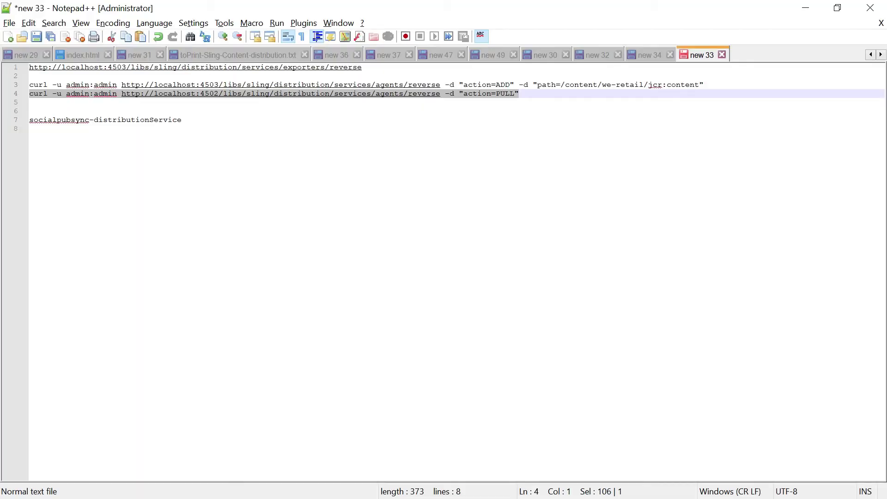
key("alt+Tab")
key("Tab")
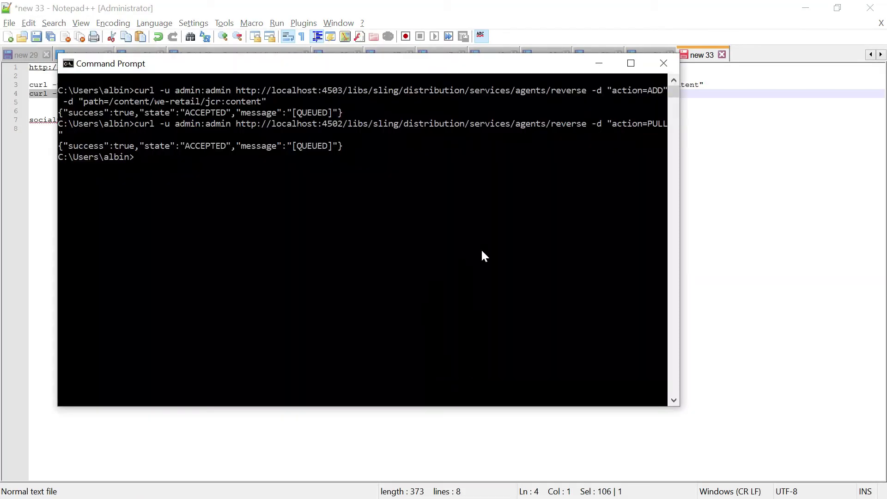
type("curl -u admin:admin http://localhost:4502/libs/sling/distribution/services/agents/reverse -d \"action=PULL\"")
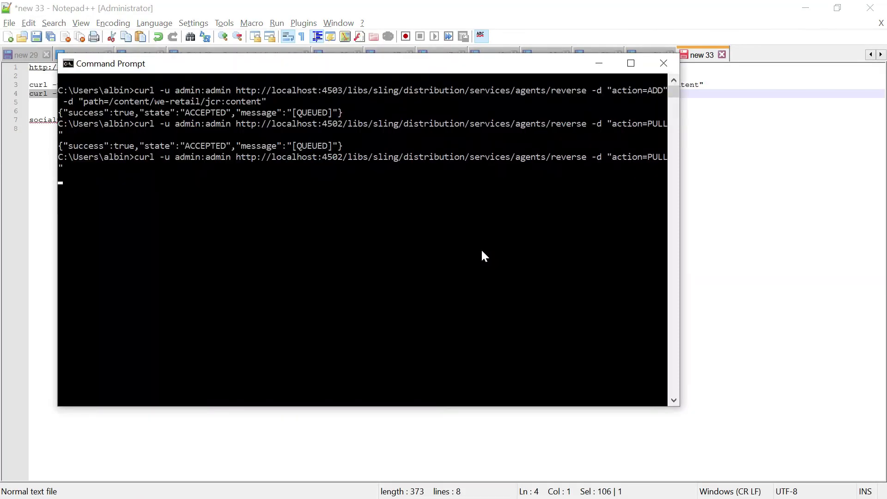
Switch back to Chrome, refresh the author's CRXDE Lite and check jcr:title of /content/we-retail/jcr:content after the pull
key("alt+Tab")
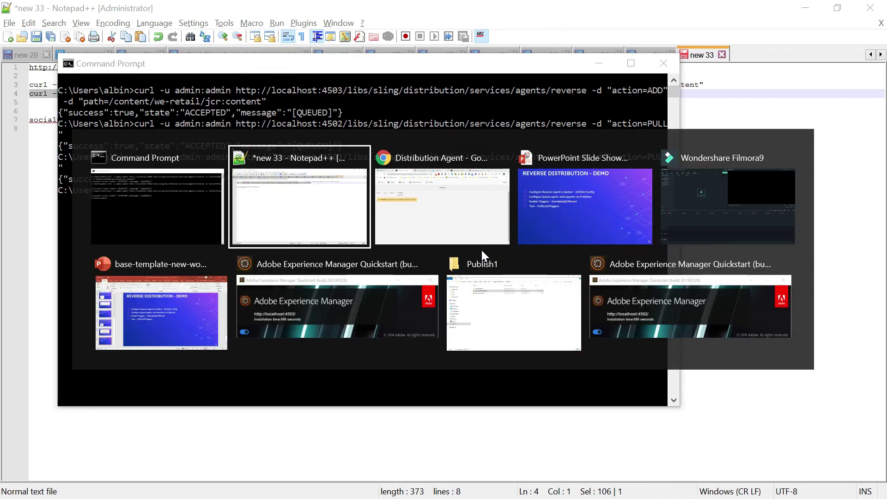
key("Tab")
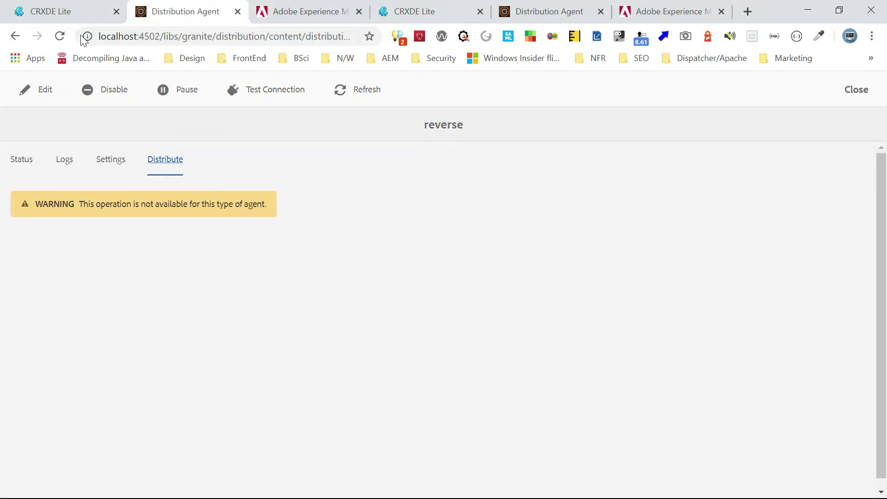
left_click(51, 12)
left_click(11, 105)
left_click_drag(877, 407, 877, 467)
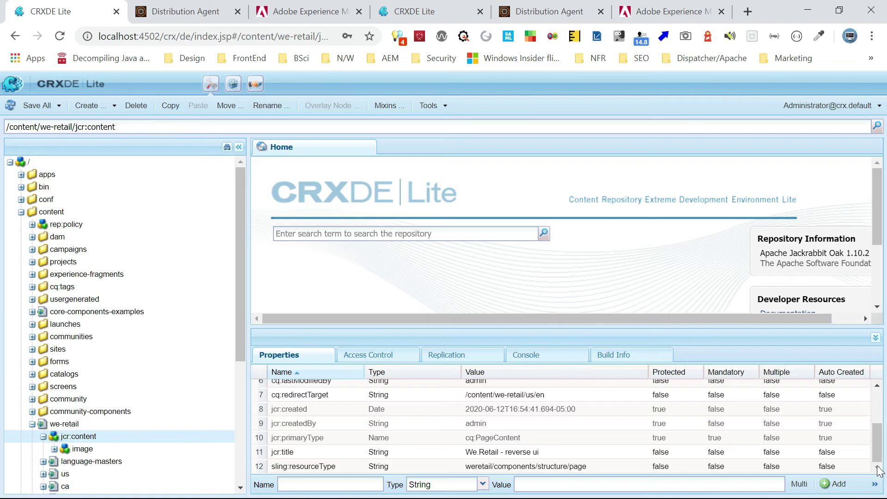
left_click(878, 470)
In the publisher's Web Console configuration, start a Jcr Event Triggers Factory configuration named reverse-sync with the path /content/we-retail
left_click(664, 14)
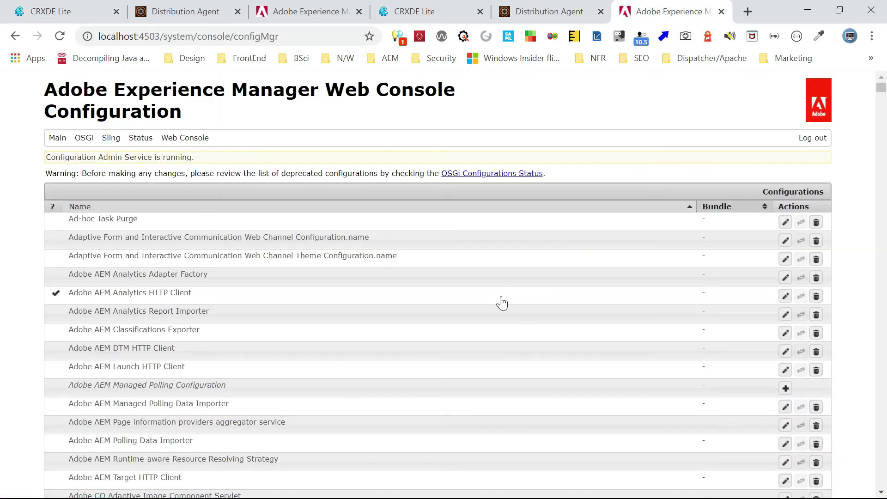
key("ctrl+f")
type("trigger")
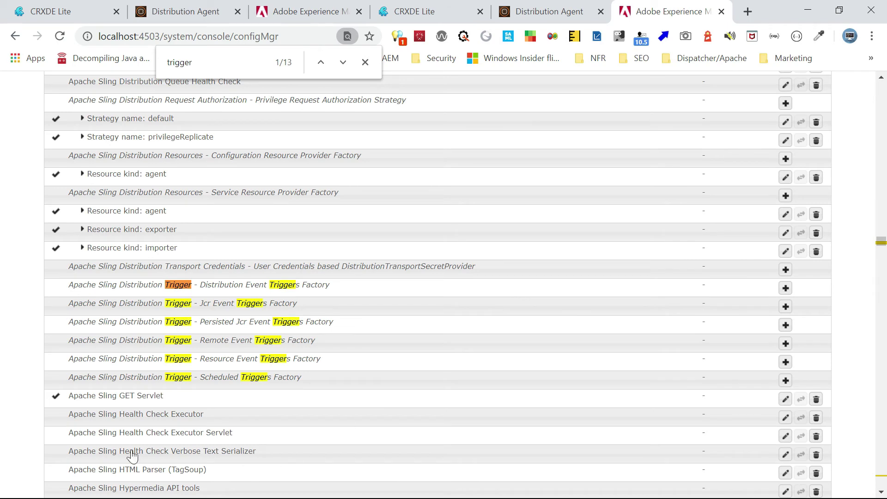
left_click(231, 312)
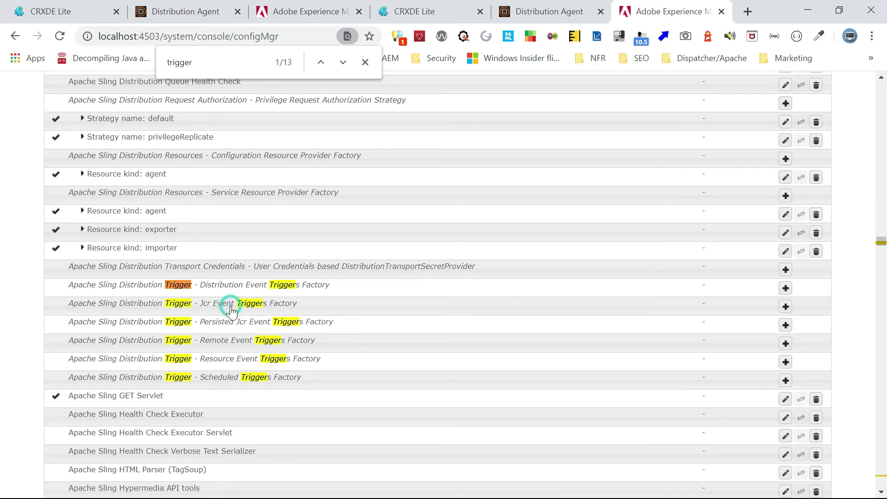
left_click(212, 179)
type("reverse-sync")
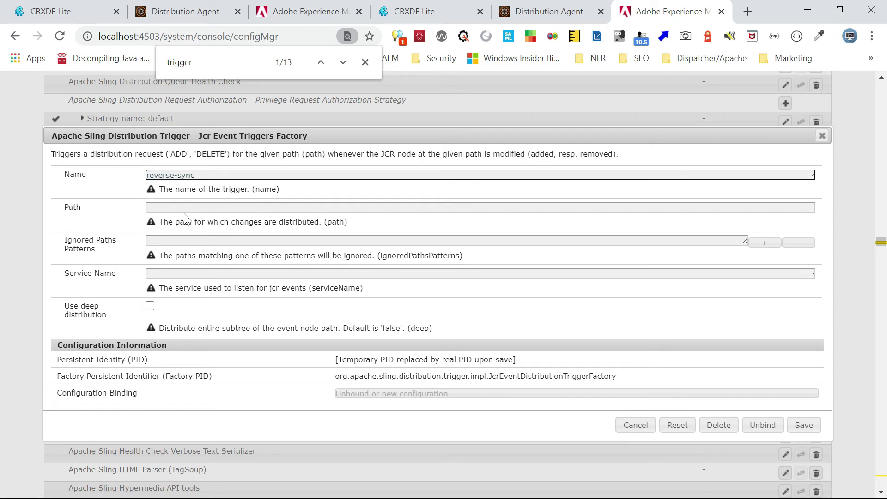
left_click(167, 207)
type("/content")
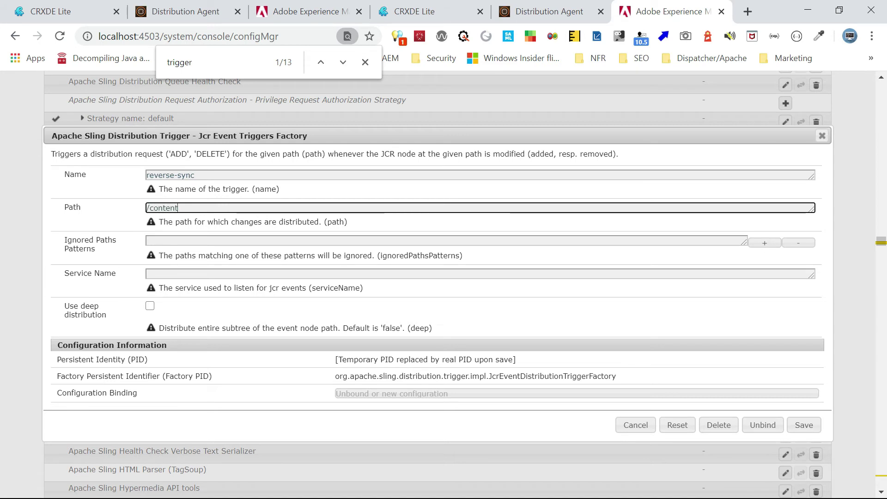
type("/we-retail")
Copy socialpubsync-distributionService from the Notepad++ notes into the service name of the JCR event trigger
left_click(169, 274)
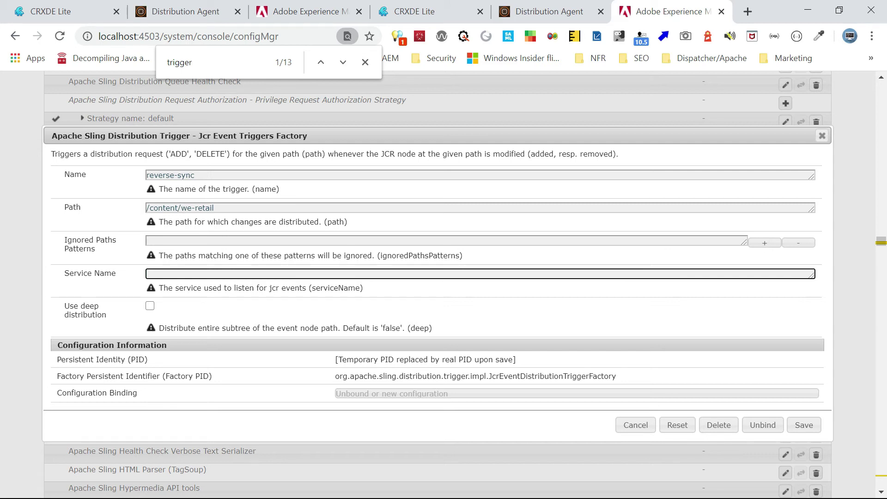
key("alt+Tab")
key("Tab")
left_click_drag(183, 121, 19, 124)
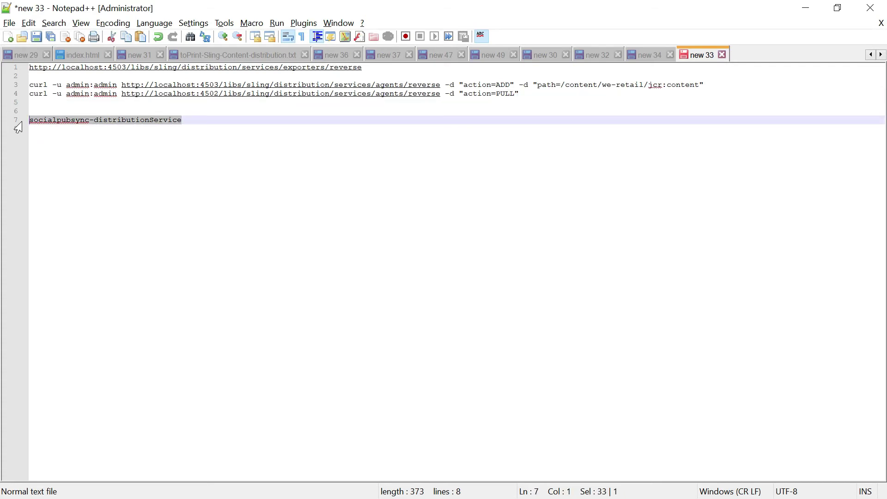
key("alt+Tab")
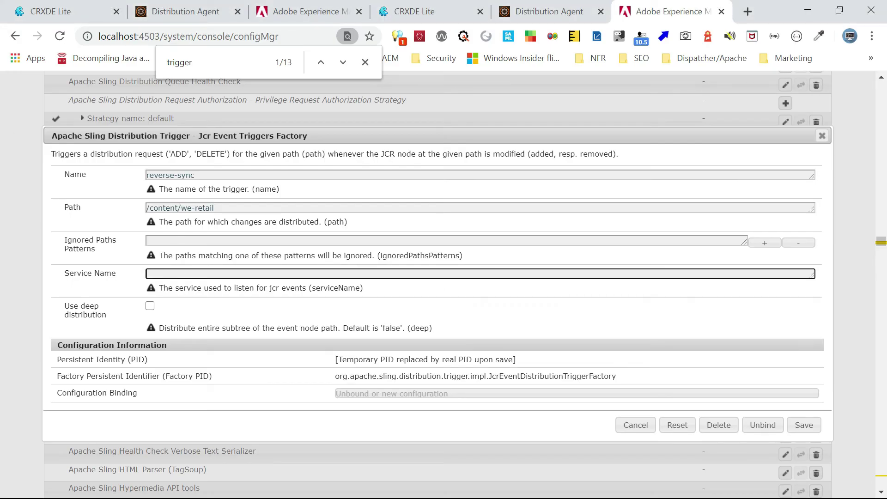
type("socialpubsync-distributionService")
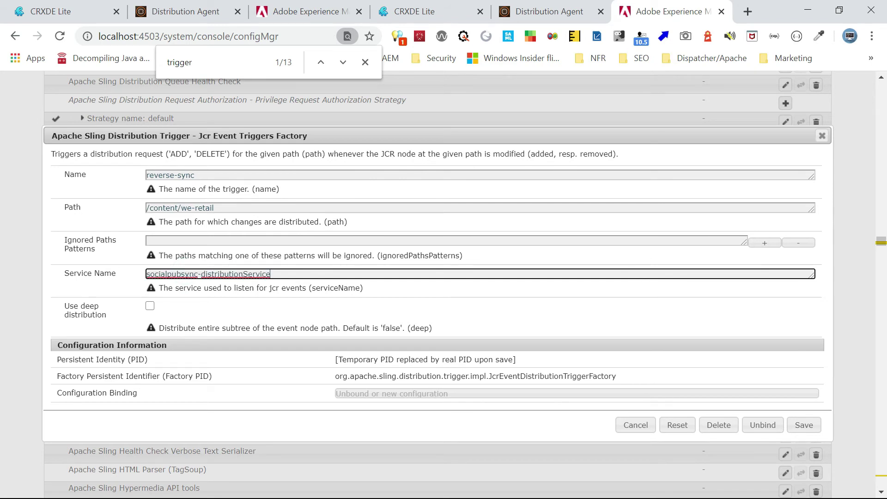
Enable deep distribution for the trigger, copy its name reverse-sync and save the configuration
left_click(150, 306)
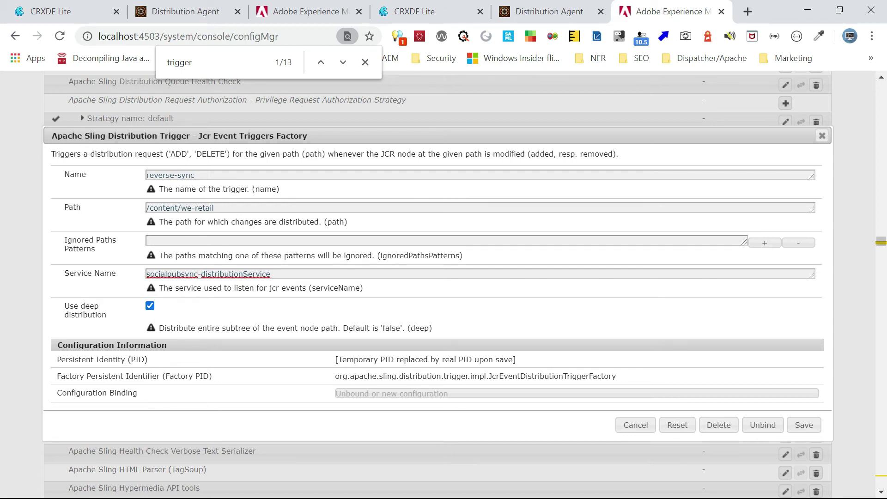
left_click_drag(198, 175, 109, 178)
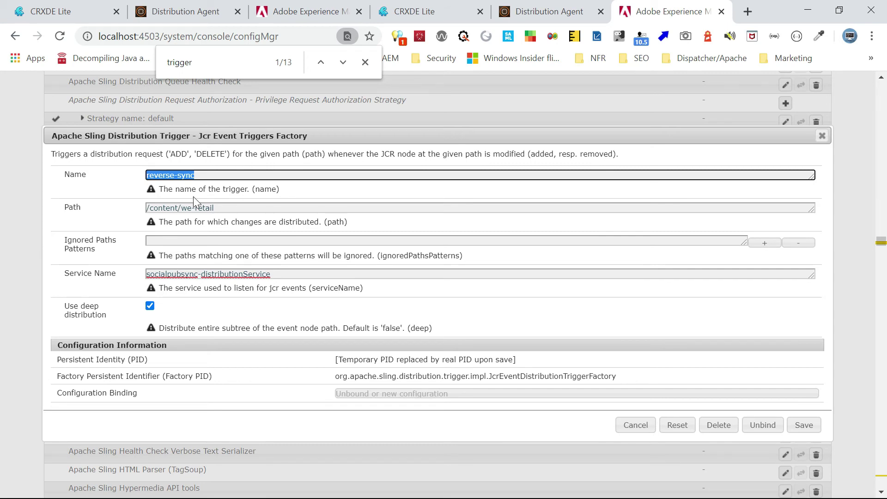
left_click(801, 430)
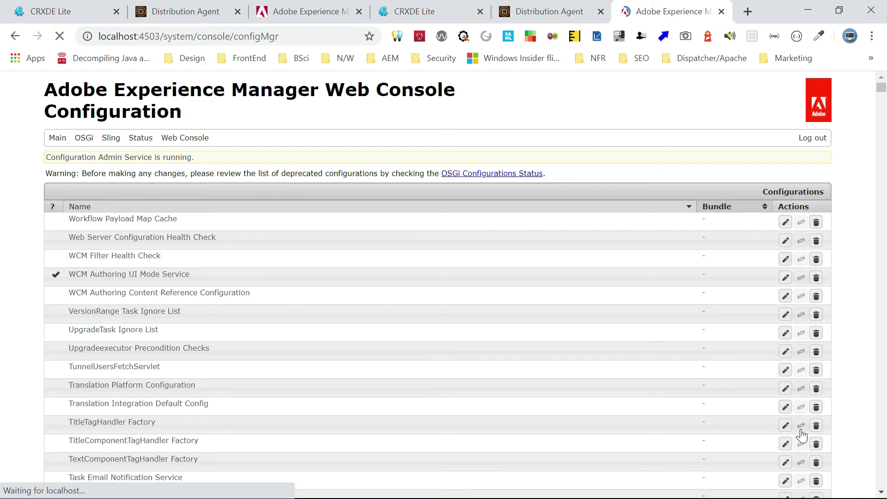
Find the trigger configurations again and review the Scheduled Triggers Factory options without saving anything
key("ctrl+f")
type("tr")
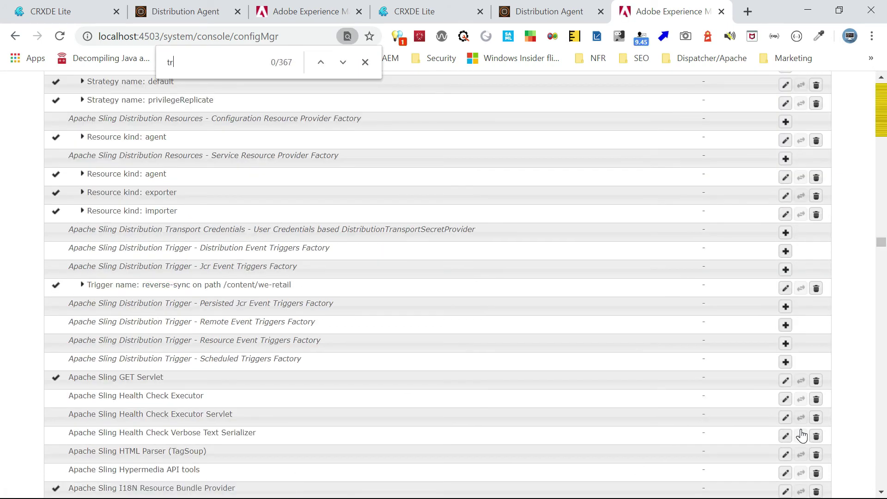
type("igger")
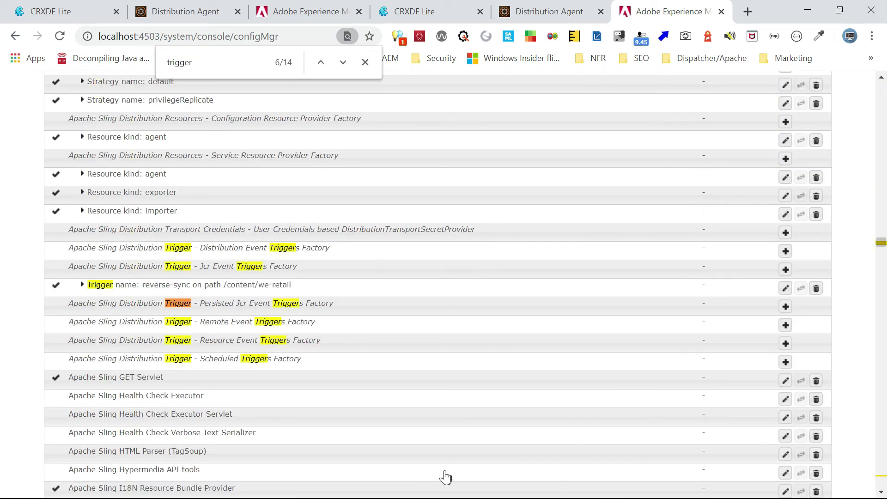
left_click(250, 359)
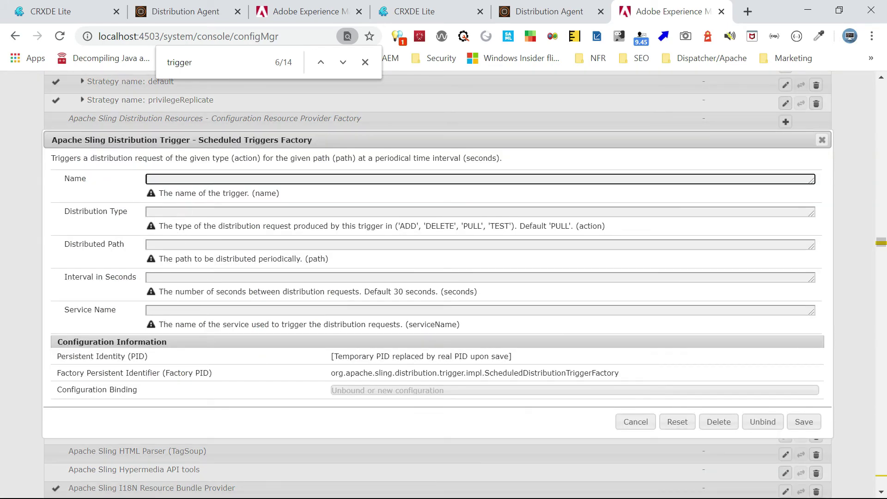
left_click(185, 212)
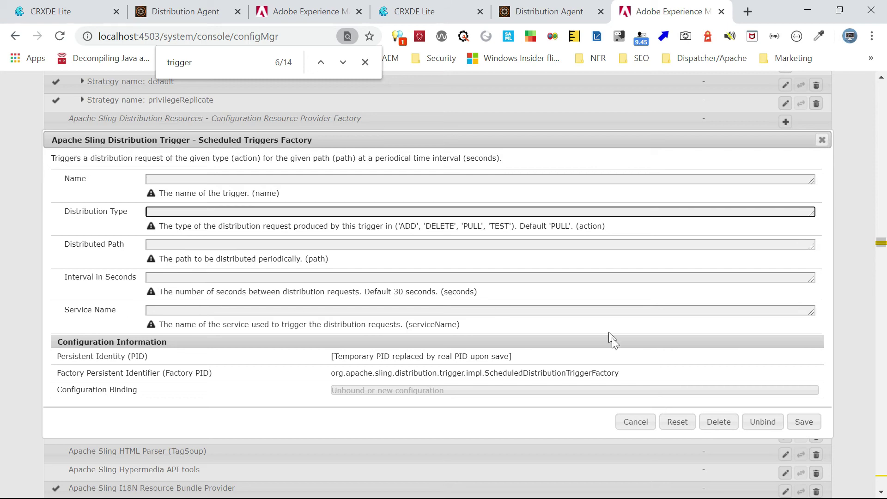
left_click(636, 422)
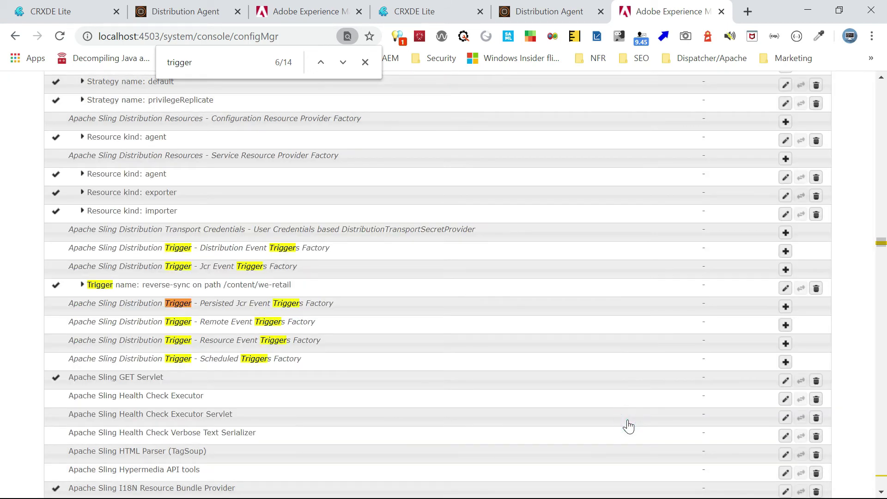
Find the distribution configurations on the publisher and open the queue agent named reverse for editing
left_click(207, 62)
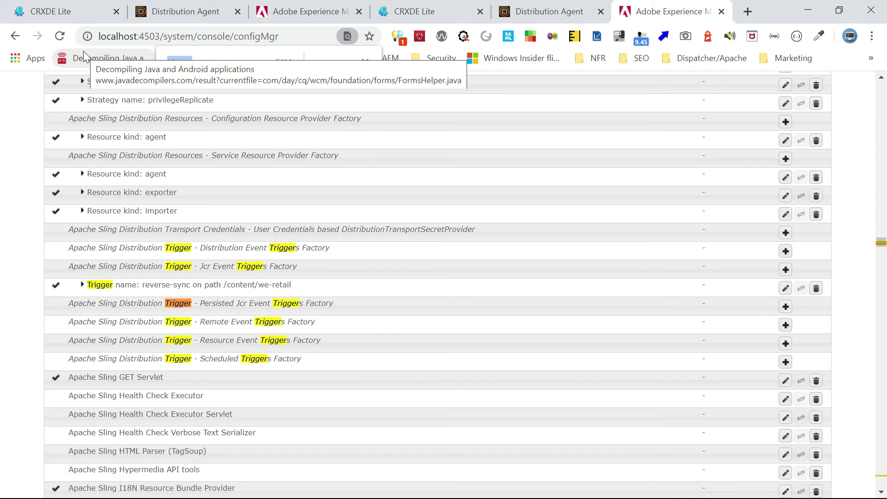
type("distri")
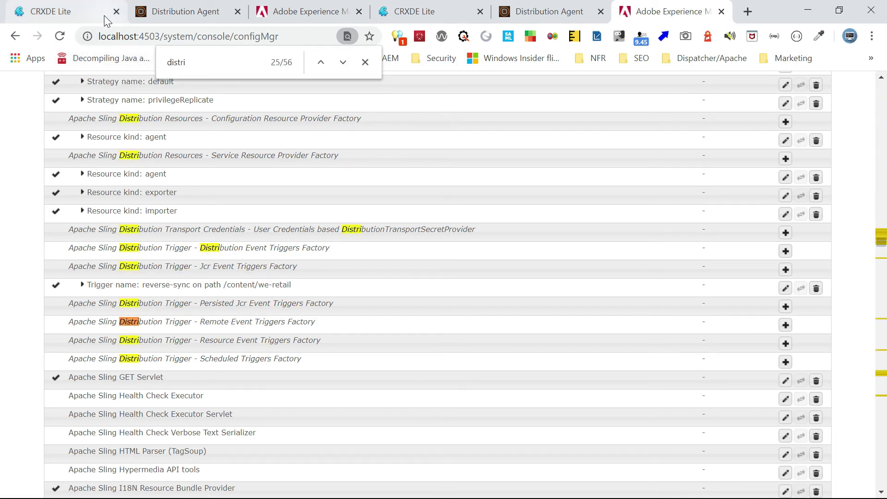
type("bution")
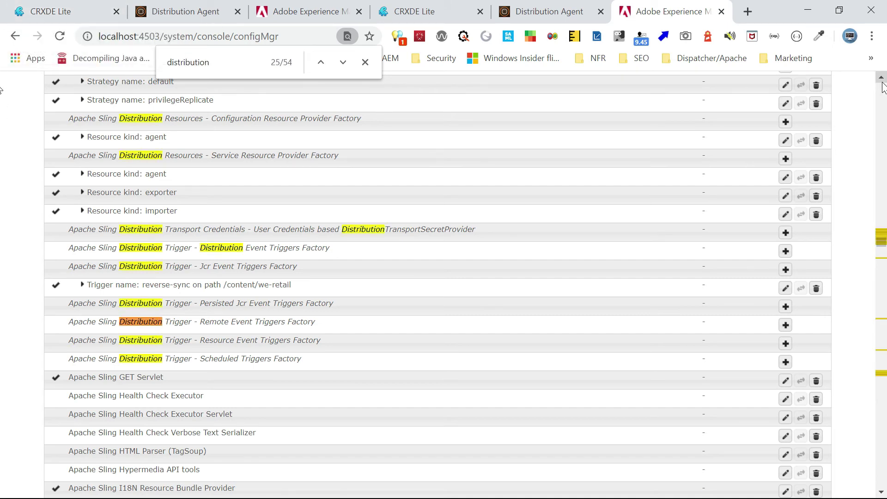
scroll(883, 86, "up", 3)
scroll(882, 87, "up", 1)
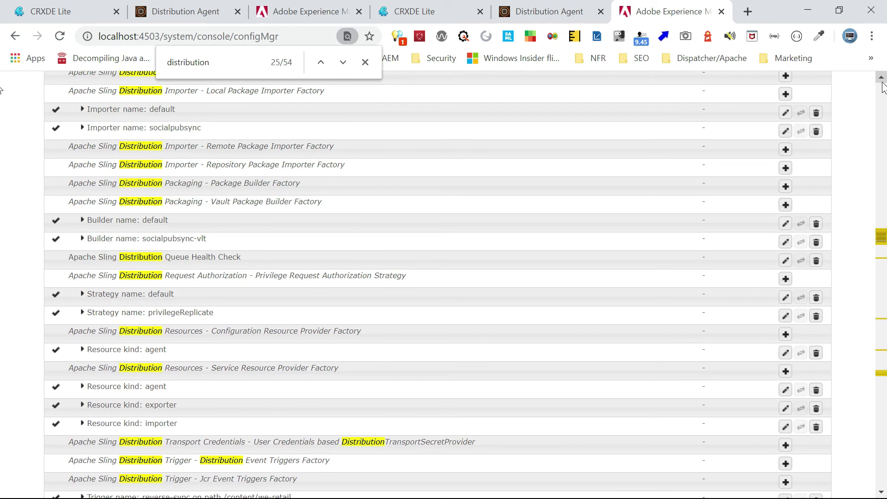
scroll(882, 85, "up", 3)
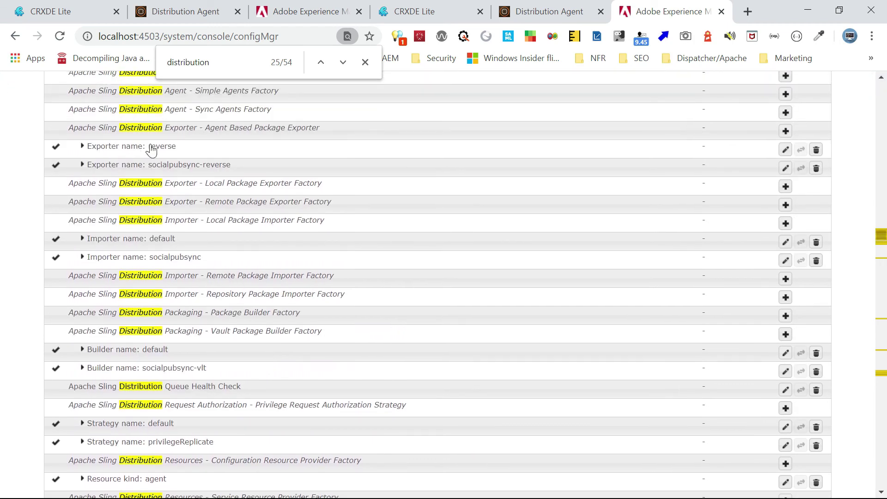
left_click(879, 80)
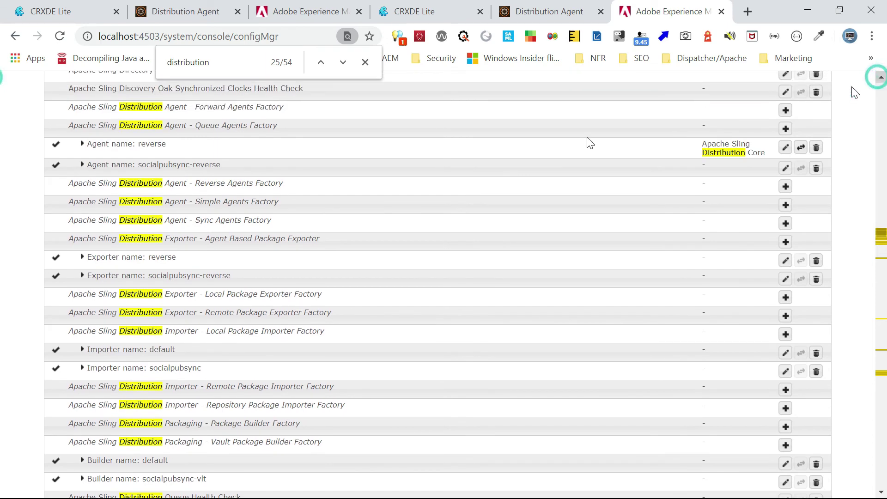
left_click(148, 145)
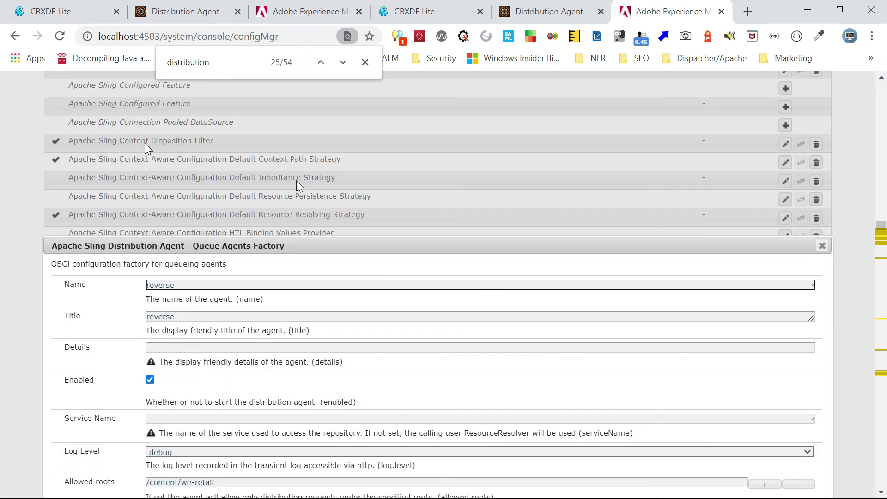
Set the reverse queue agent's trigger target to (name=reverse-sync) and save the configuration
left_click(880, 493)
scroll(881, 493, "down", 6)
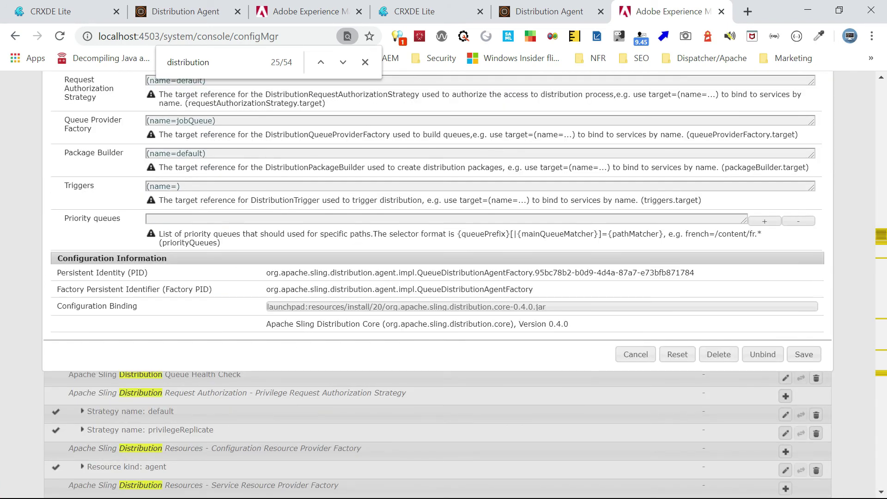
left_click(176, 186)
type("reverse-sync")
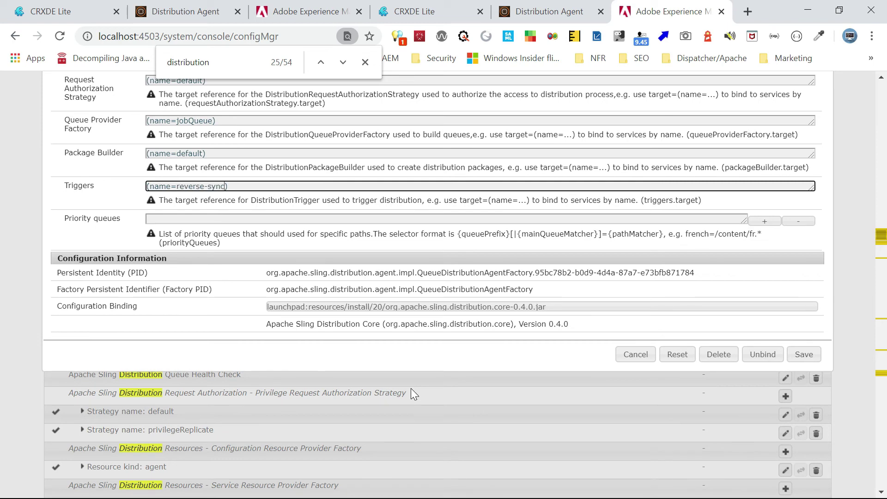
left_click(800, 363)
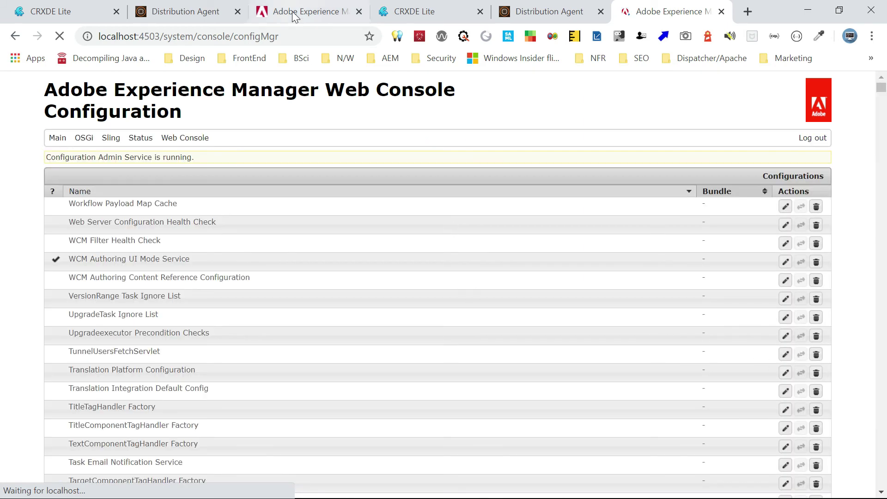
In the author's Web Console configuration, start a Scheduled Triggers Factory configuration named reverse-sync with distribution type PULL
left_click(293, 15)
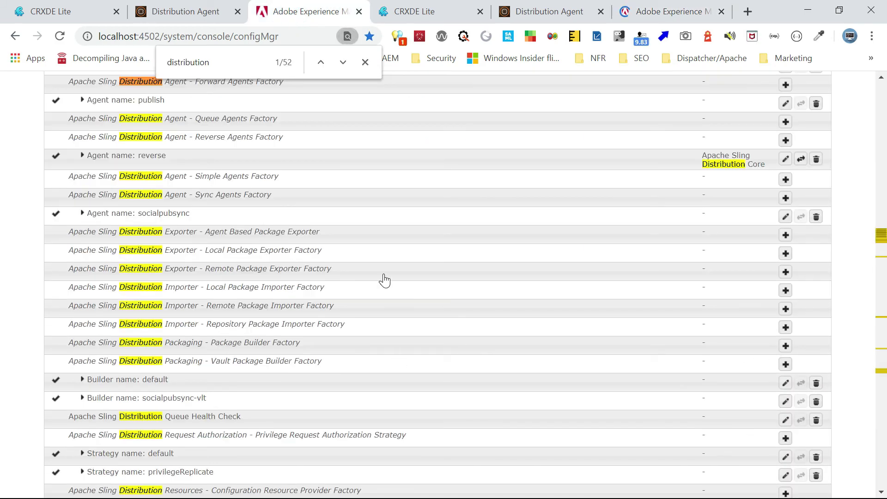
left_click(191, 62)
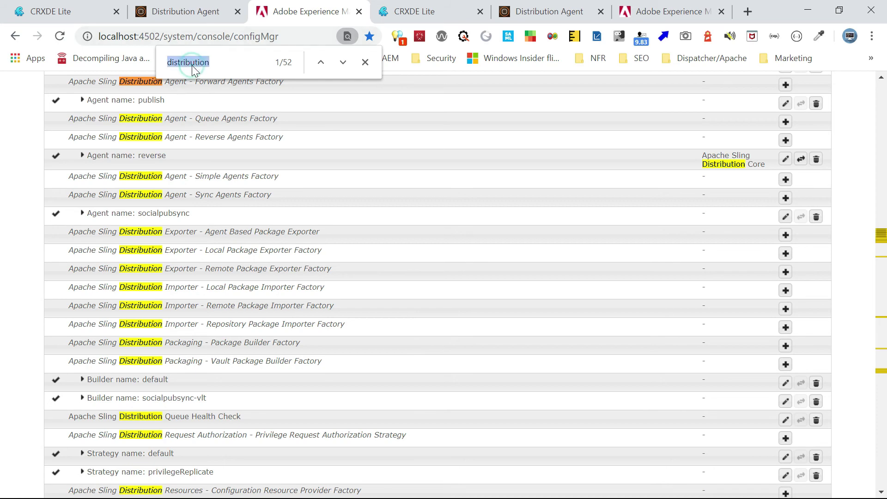
type("trigger")
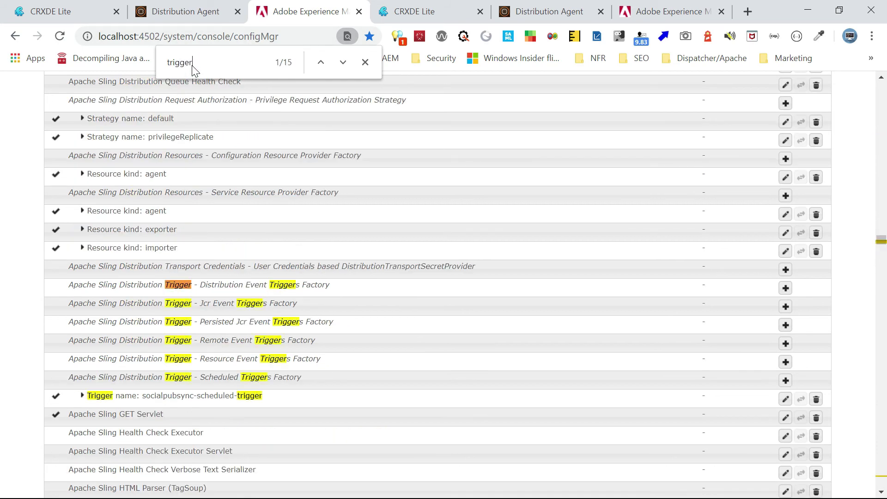
left_click(254, 382)
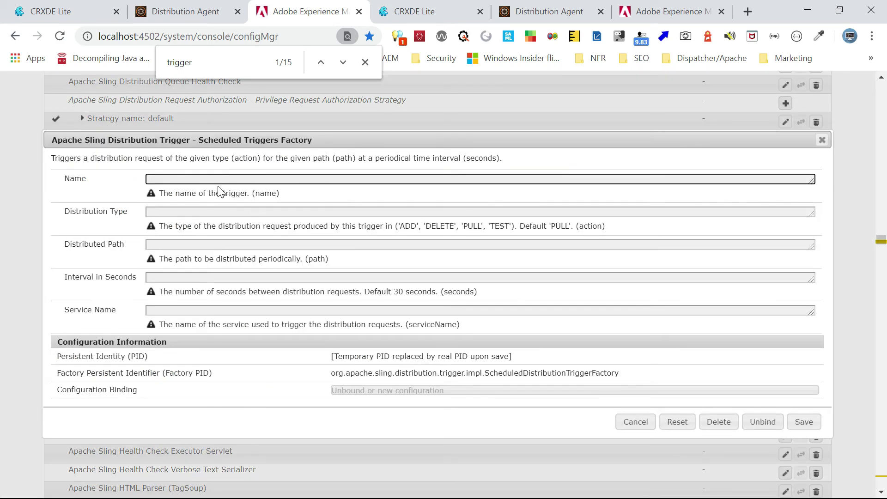
type("reverse-sync")
key("Tab")
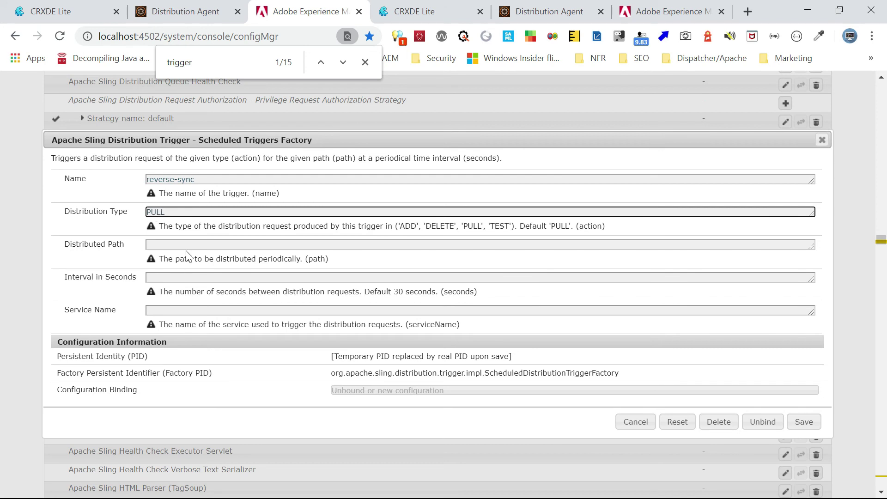
Set the scheduled trigger's distributed path to /content/we-retail and its interval to 30 seconds
key("Tab")
type("/content")
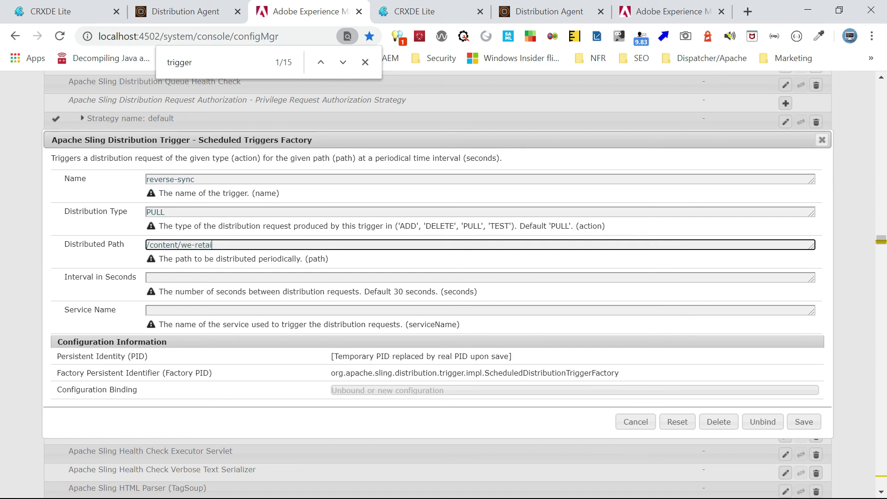
key("Tab")
type("3")
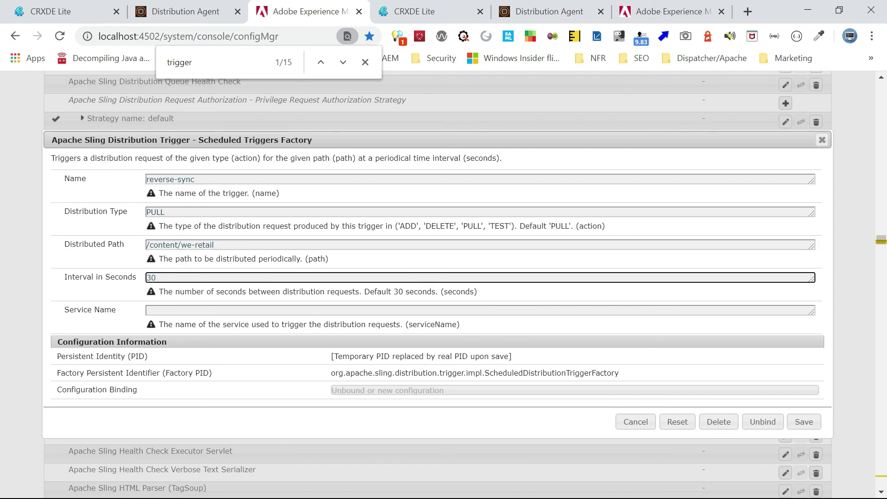
Enter socialpubsync-distributionService as the scheduled trigger's service name and save the configuration
key("alt+Tab")
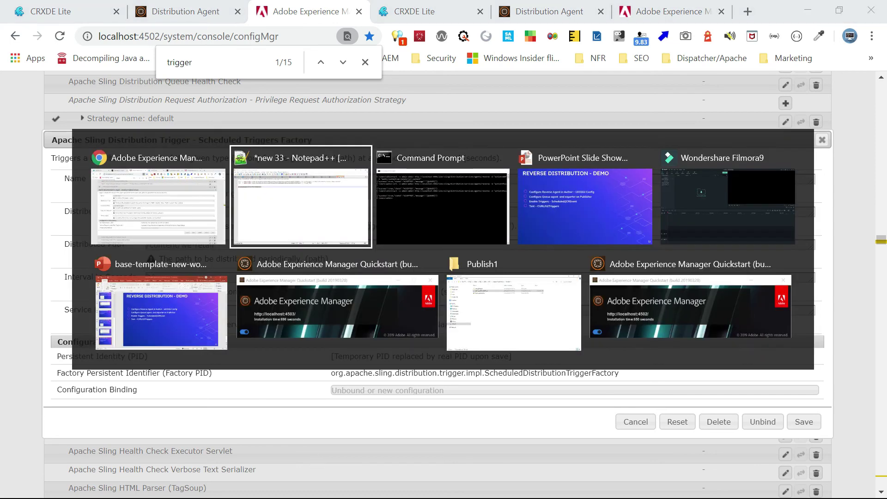
key("alt+Tab")
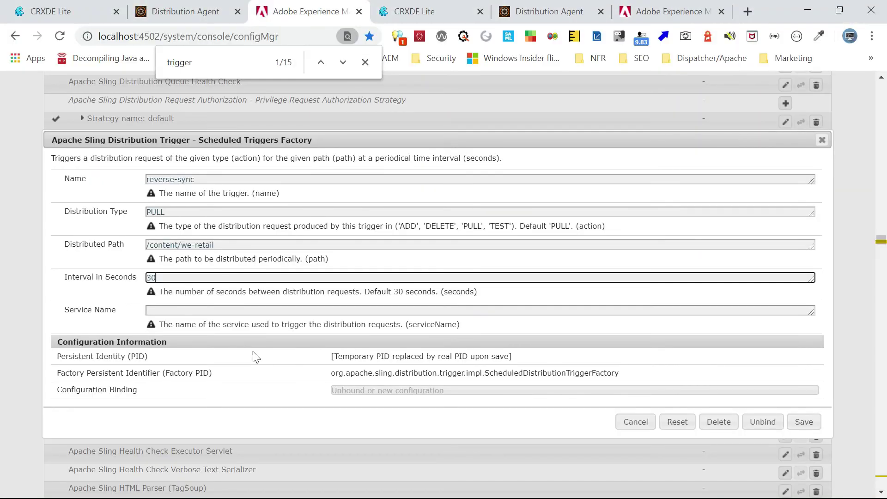
left_click(212, 310)
type("socialpubsync-distributionService")
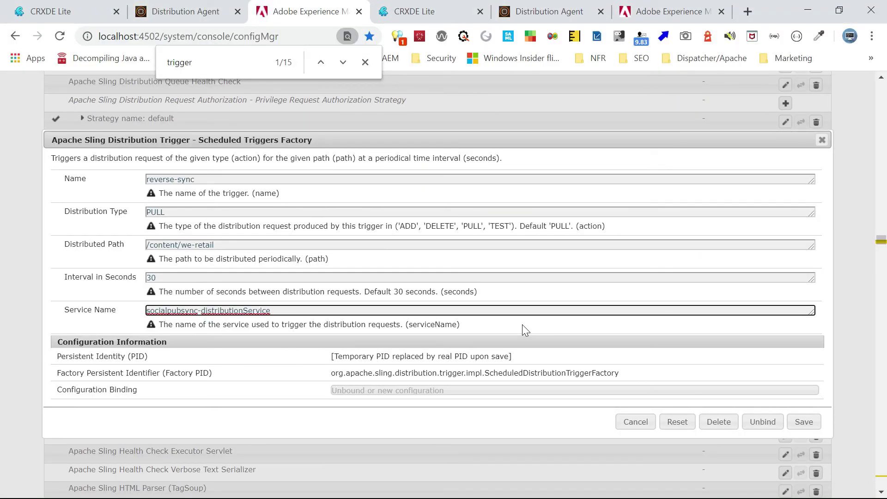
left_click(803, 422)
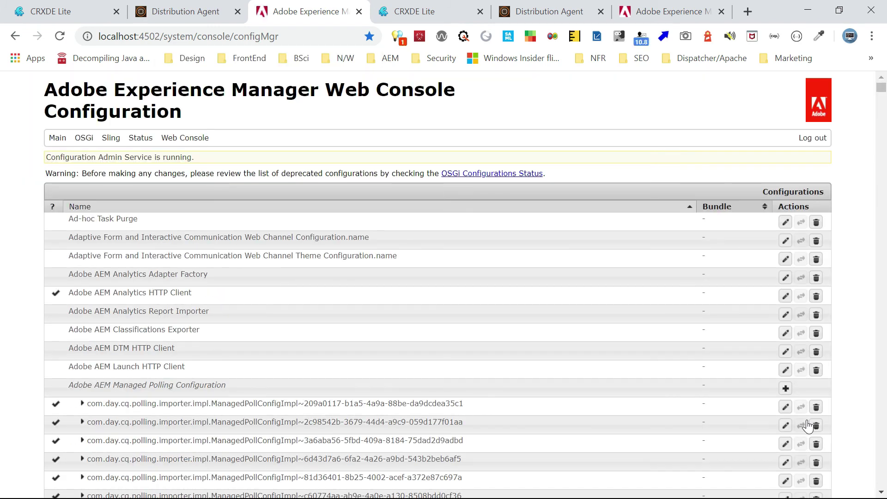
In the publisher's CRXDE Lite, set jcr:title of /content/we-retail/jcr:content to "We.Retail - reverse trigger" and reload the publisher's reverse agent status page
left_click(440, 11)
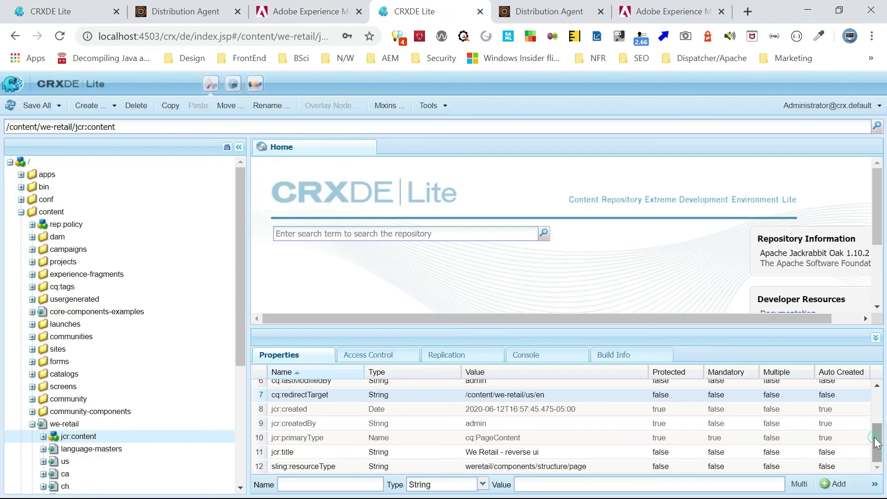
double_click(571, 453)
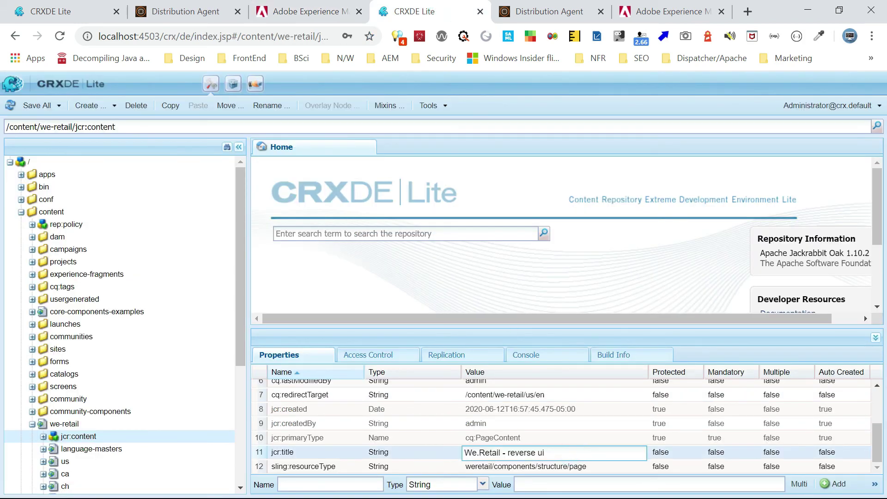
type("trigger")
left_click(598, 407)
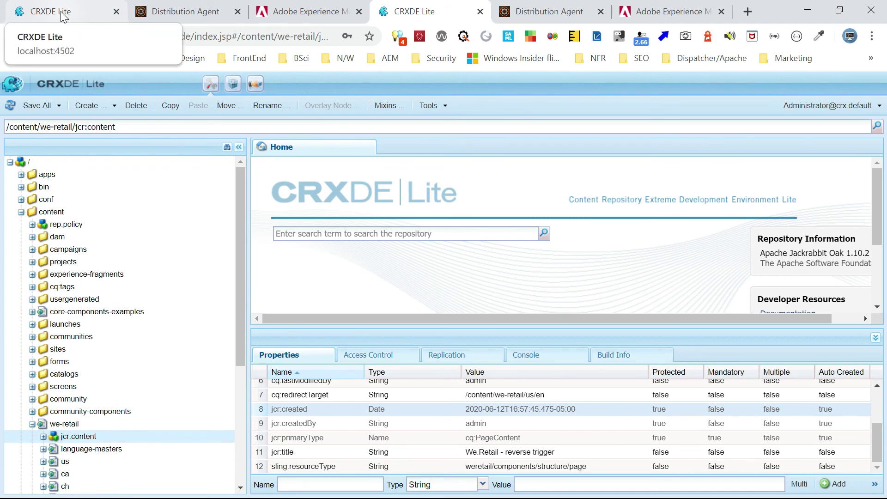
left_click(551, 18)
left_click(59, 37)
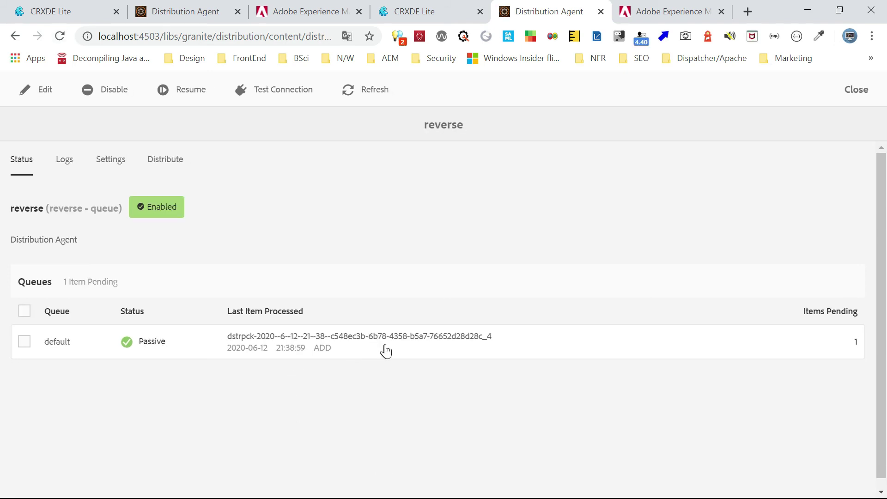
In the author's CRXDE Lite, refresh /content/we-retail/jcr:content repeatedly and check its jcr:title for the publisher's change
left_click(62, 14)
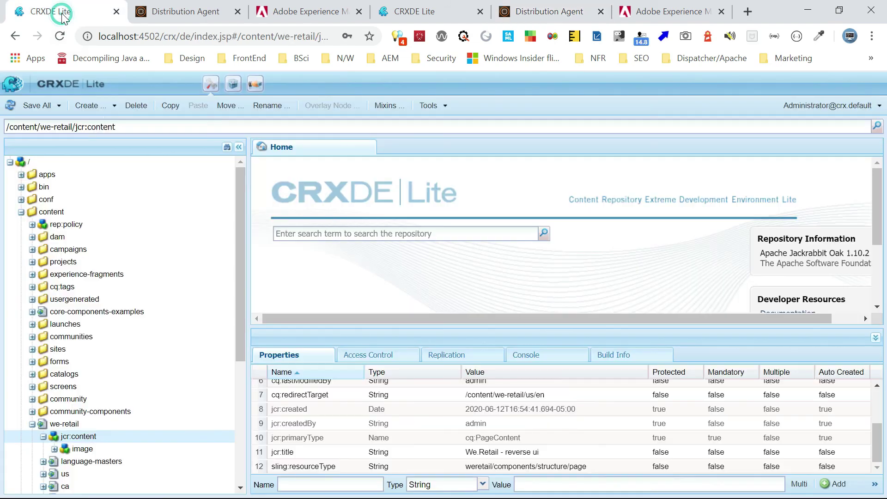
left_click(12, 110)
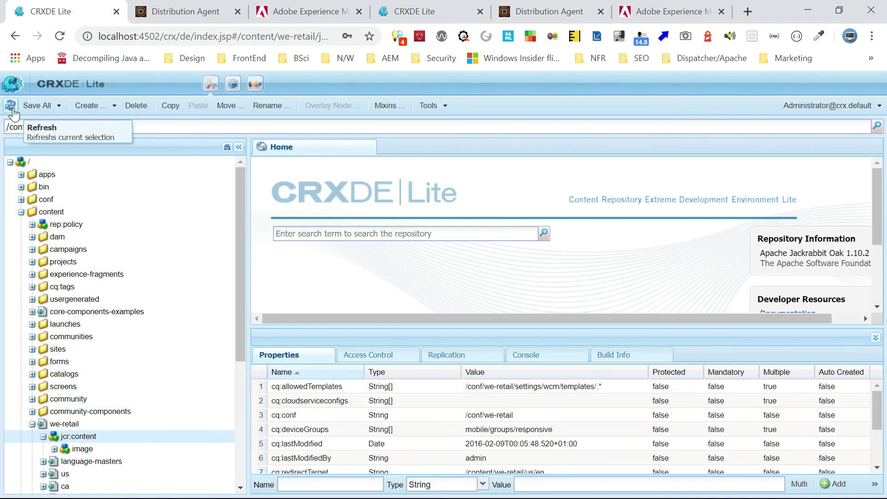
scroll(879, 470, "down", 3)
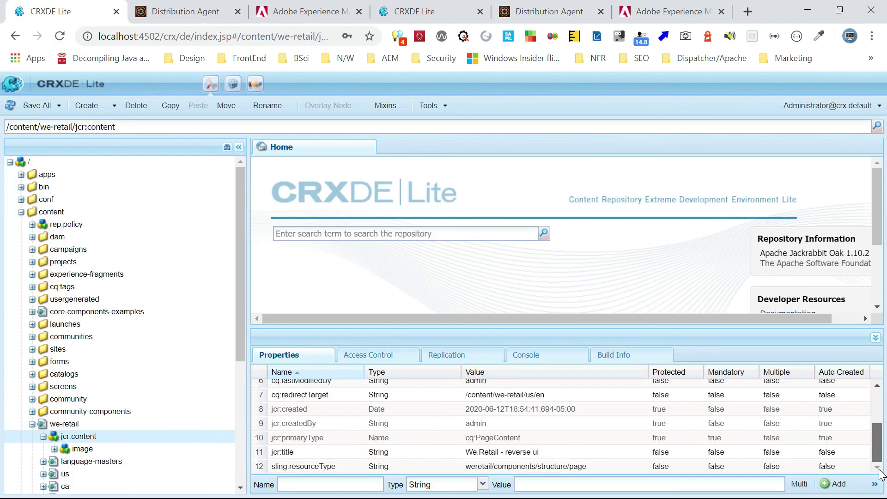
left_click(12, 107)
scroll(879, 466, "down", 3)
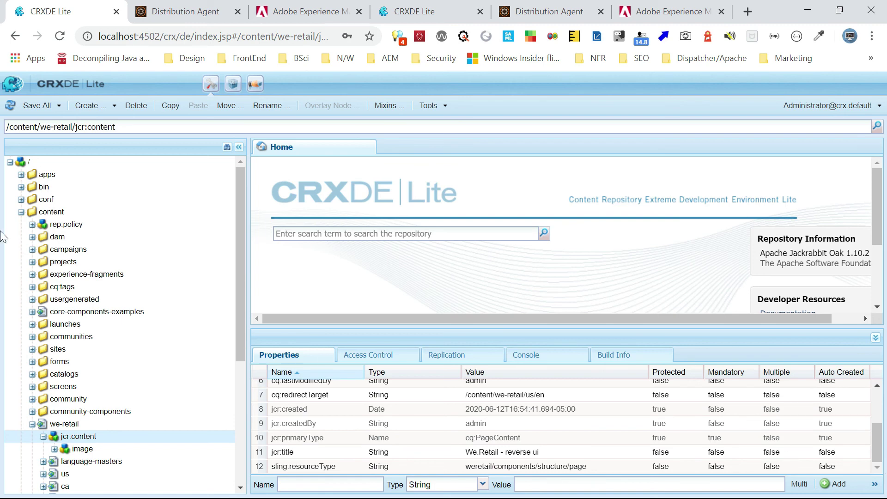
left_click(12, 107)
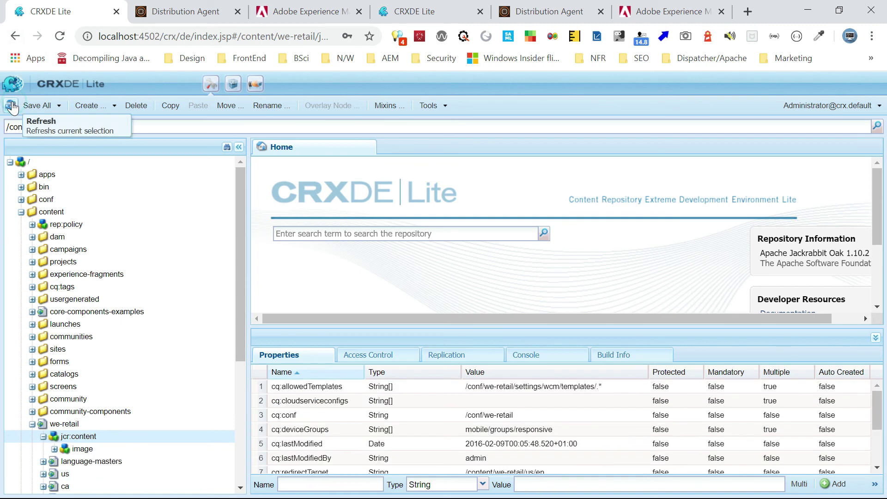
scroll(880, 402, "down", 2)
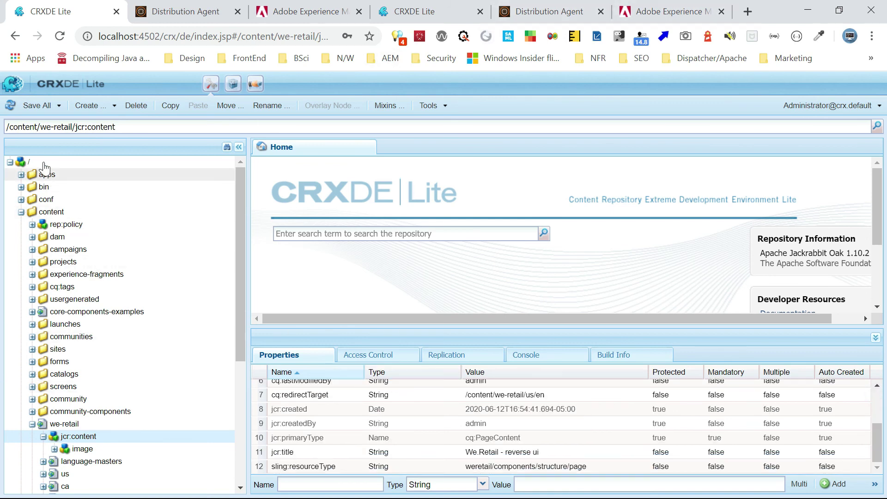
left_click(10, 110)
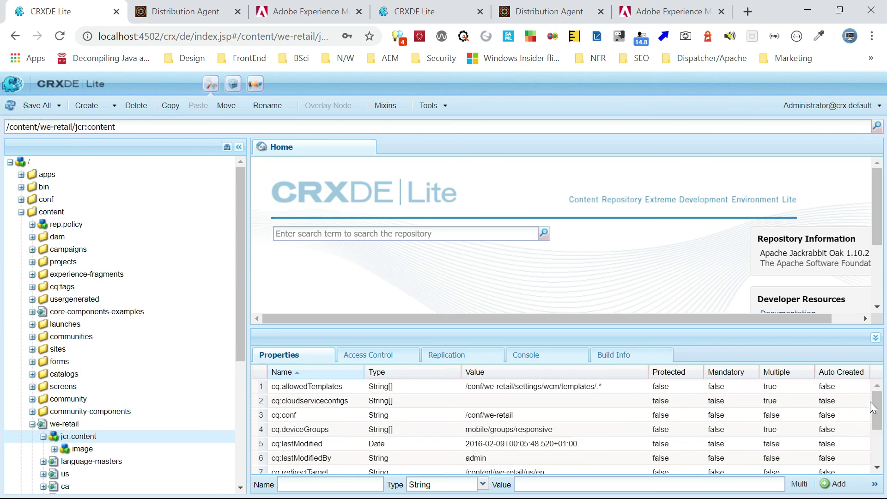
left_click_drag(876, 415, 882, 459)
scroll(880, 459, "down", 3)
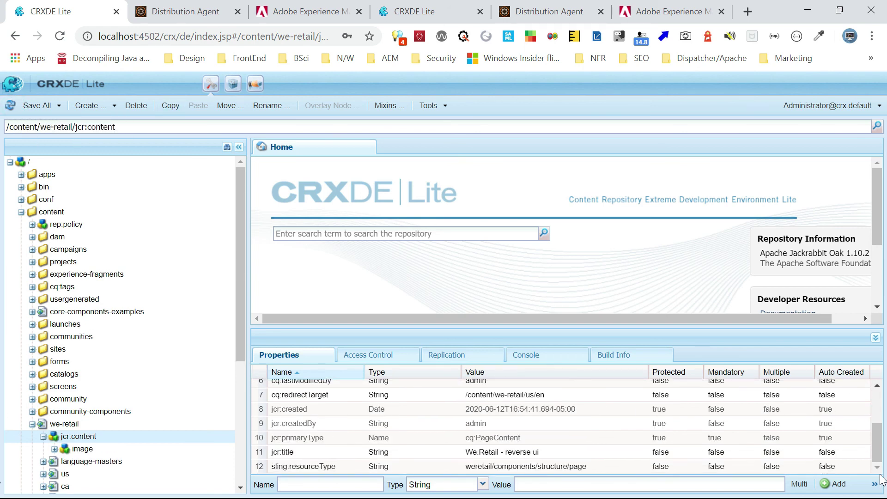
In the author's Web Console configuration, search for "distribu" and open the Reverse Agents Factory configuration named reverse
left_click(660, 18)
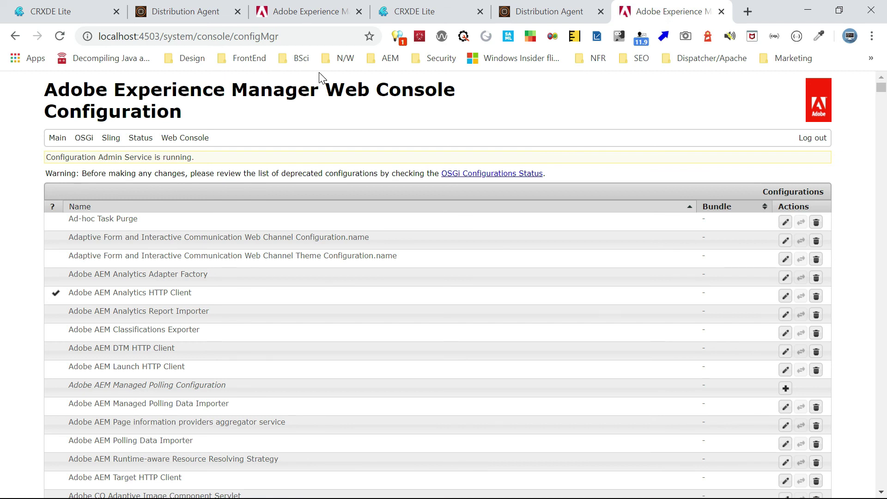
left_click(286, 19)
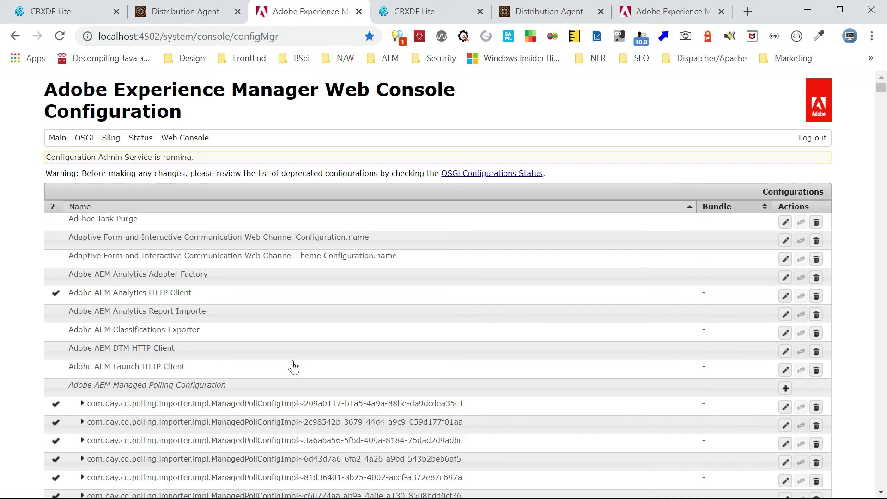
key("ctrl+f")
type("distribu")
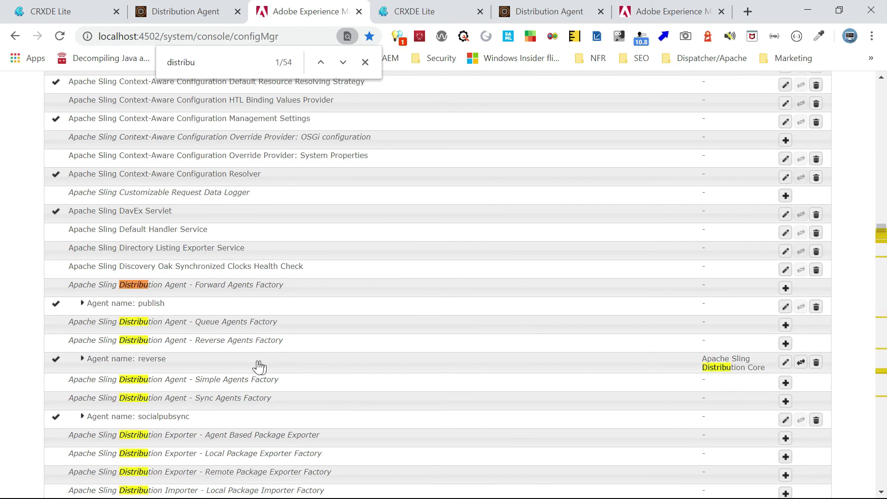
left_click(149, 363)
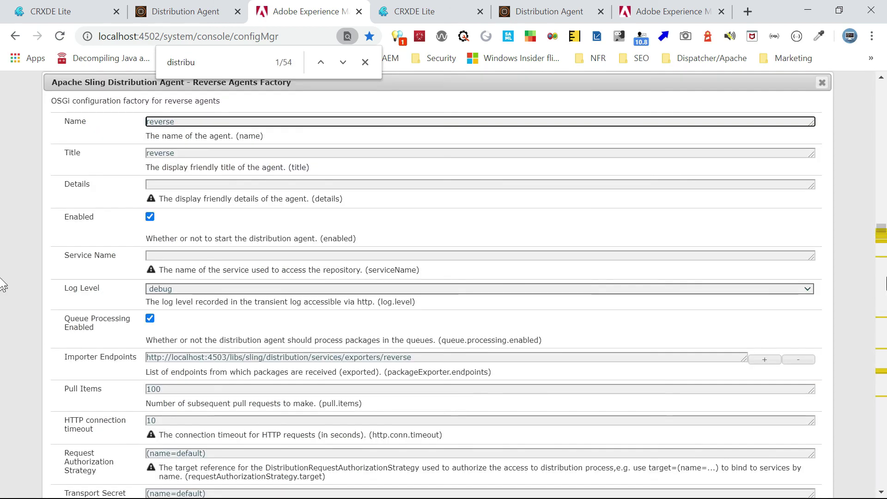
Set the reverse agent's Triggers target to (name=reverse-sync) and save the configuration
left_click(879, 493)
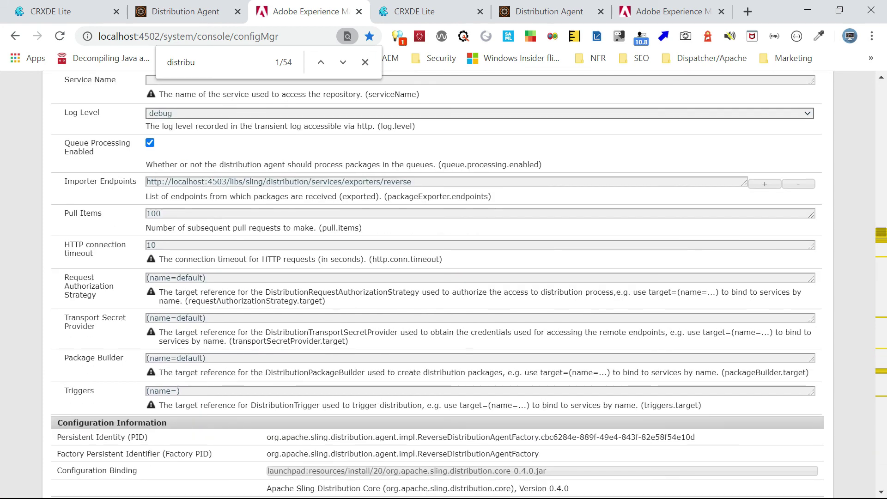
left_click(177, 391)
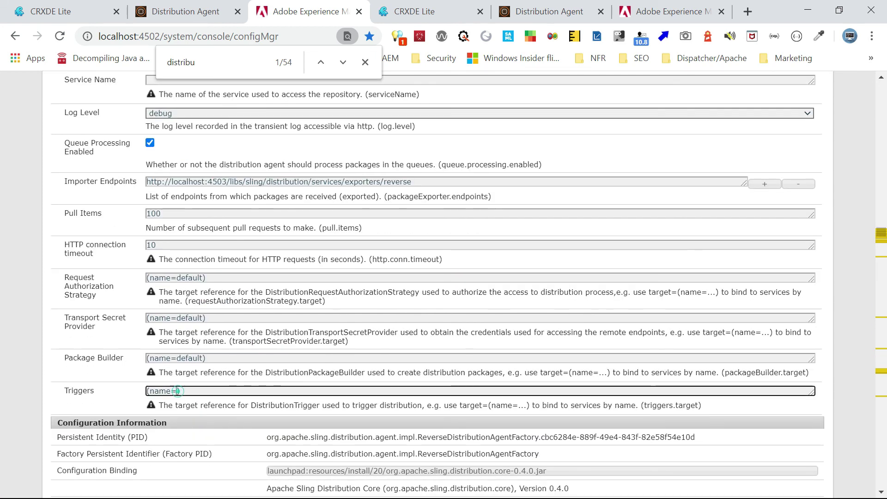
type("reverse")
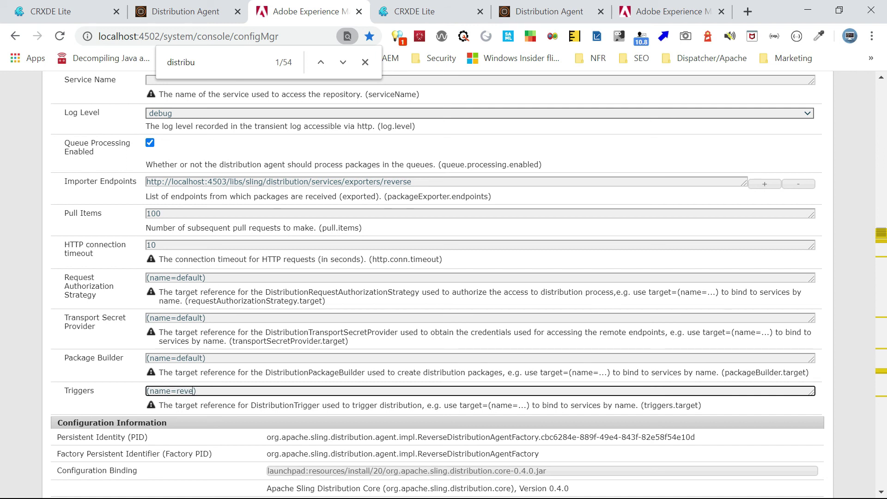
type("sync")
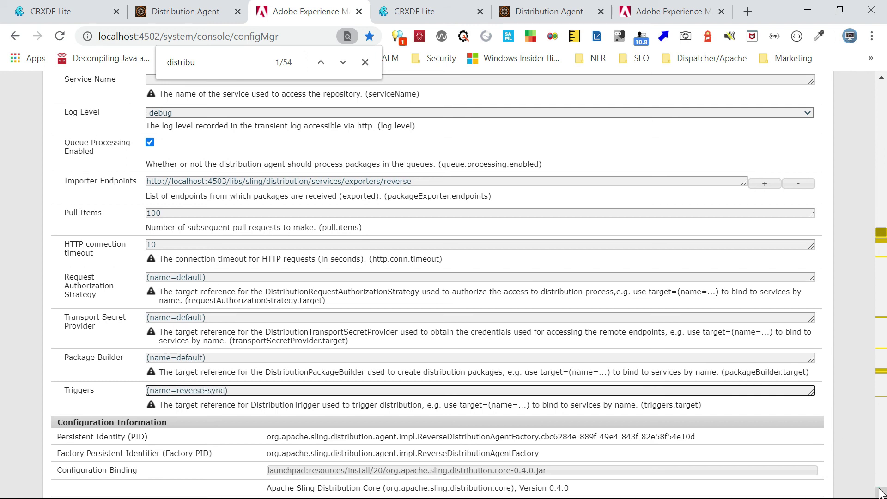
scroll(868, 480, "down", 2)
left_click(804, 435)
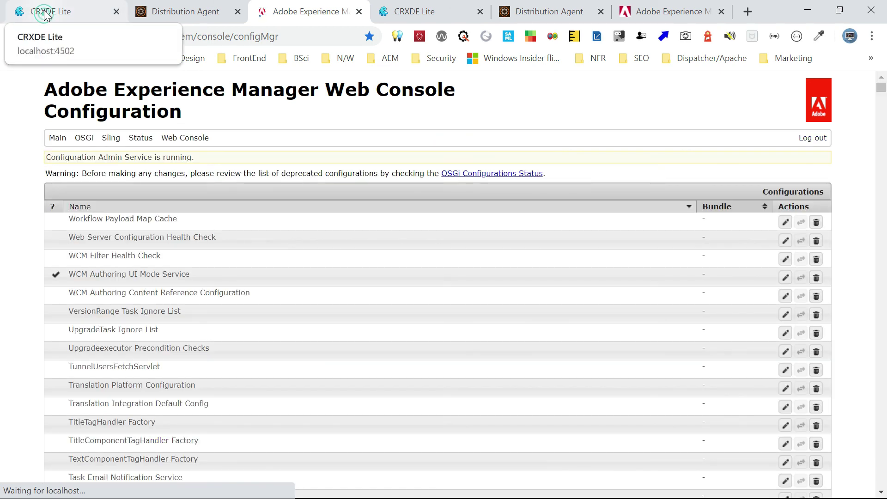
In the author's CRXDE Lite, refresh the repository and check jcr:title of /content/we-retail/jcr:content for the publisher's change
left_click(46, 14)
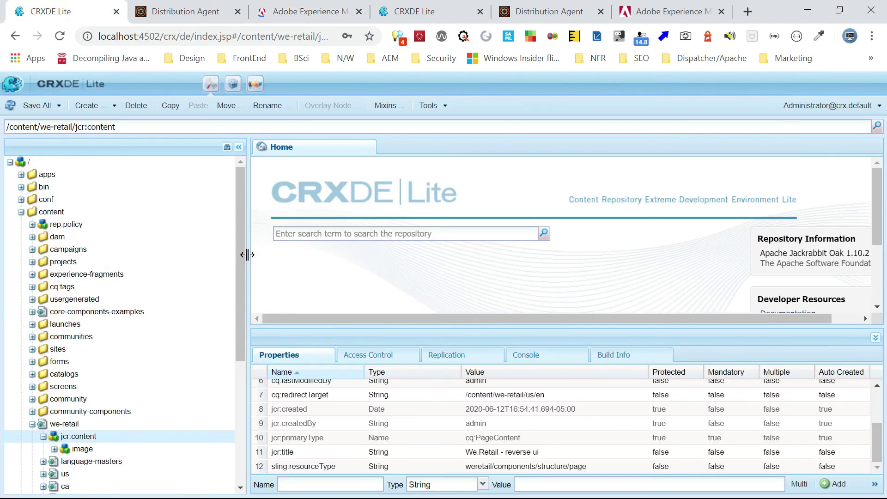
scroll(238, 277, "down", 2)
left_click(10, 105)
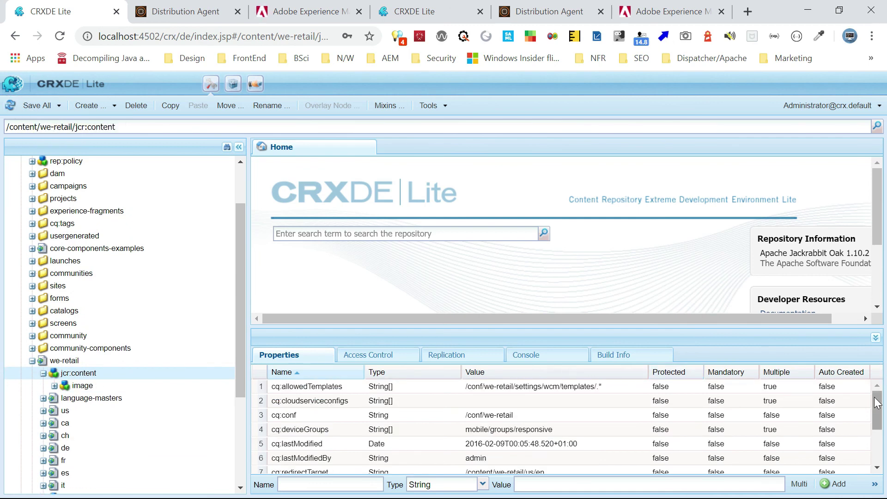
scroll(877, 400, "down", 4)
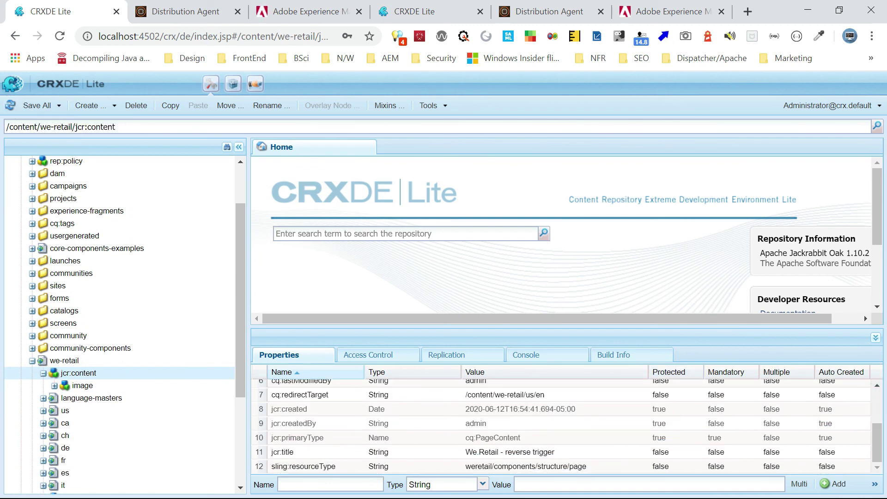